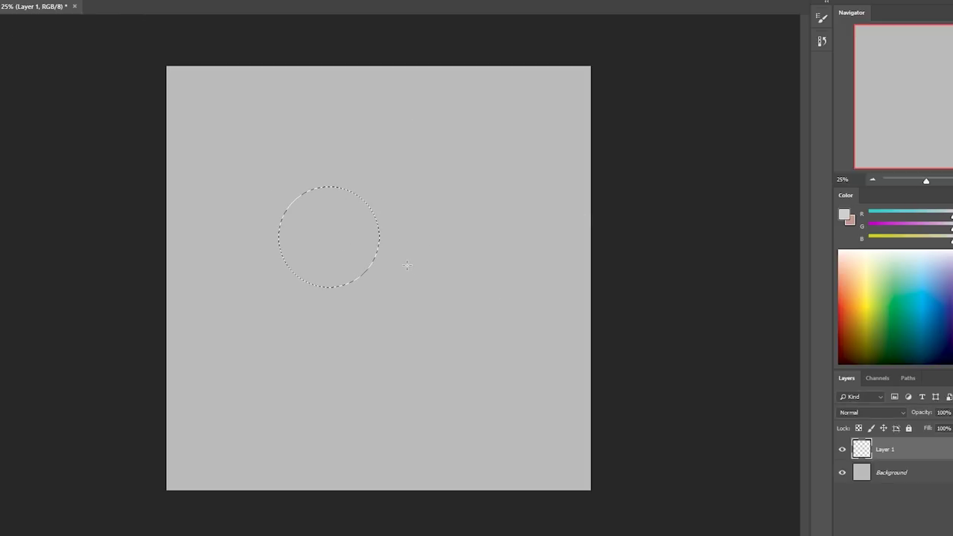
Step: Sample the canvas grey in the foreground Color Picker and darken it to a8a8a8
key("i")
left_click(425, 217)
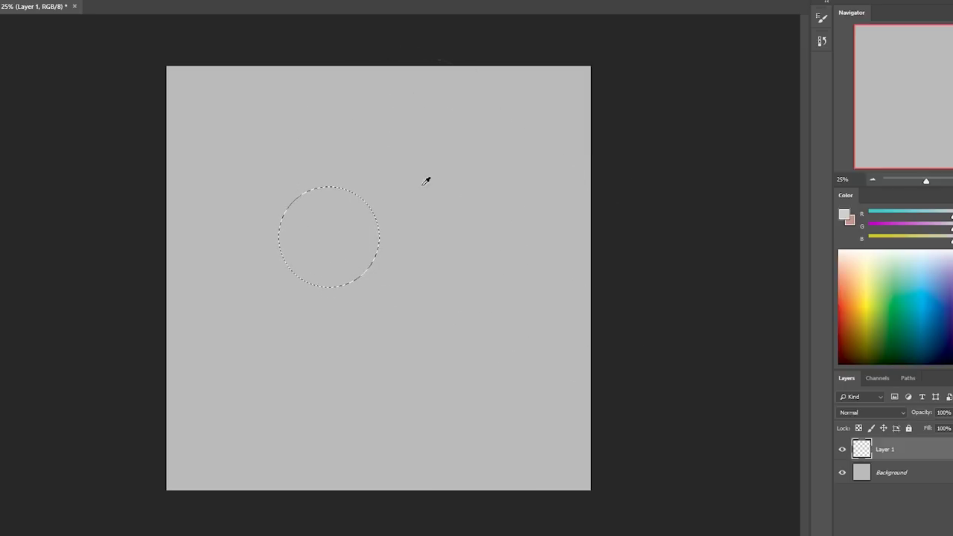
left_click(845, 213)
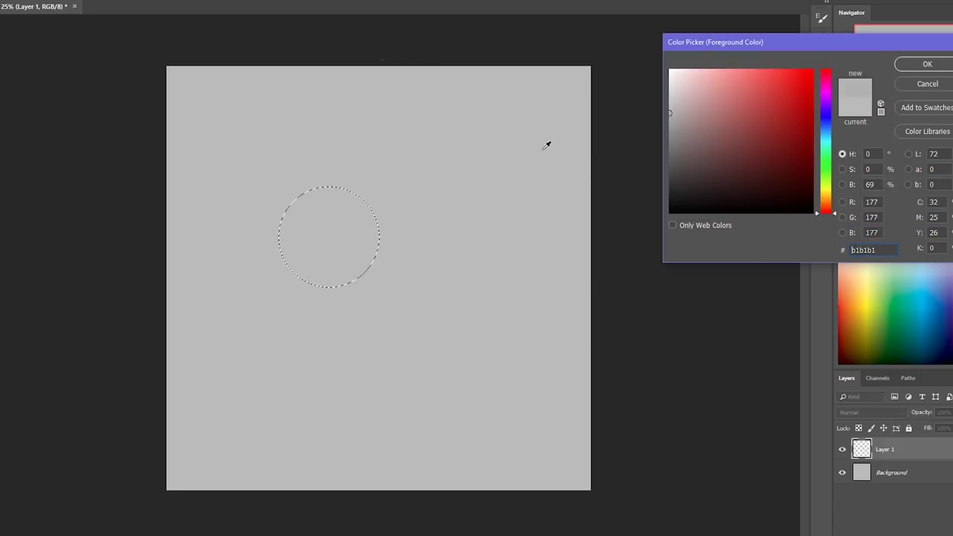
left_click(546, 145)
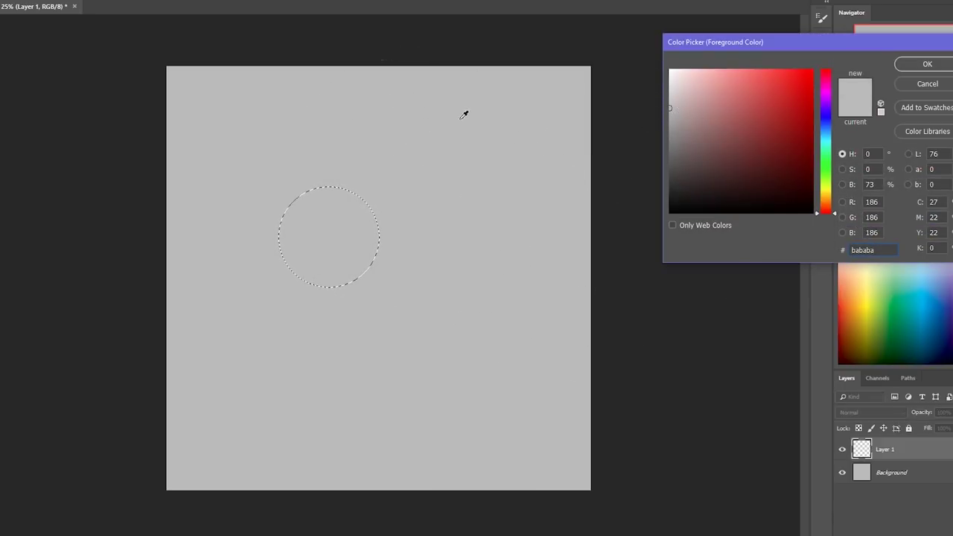
left_click(669, 112)
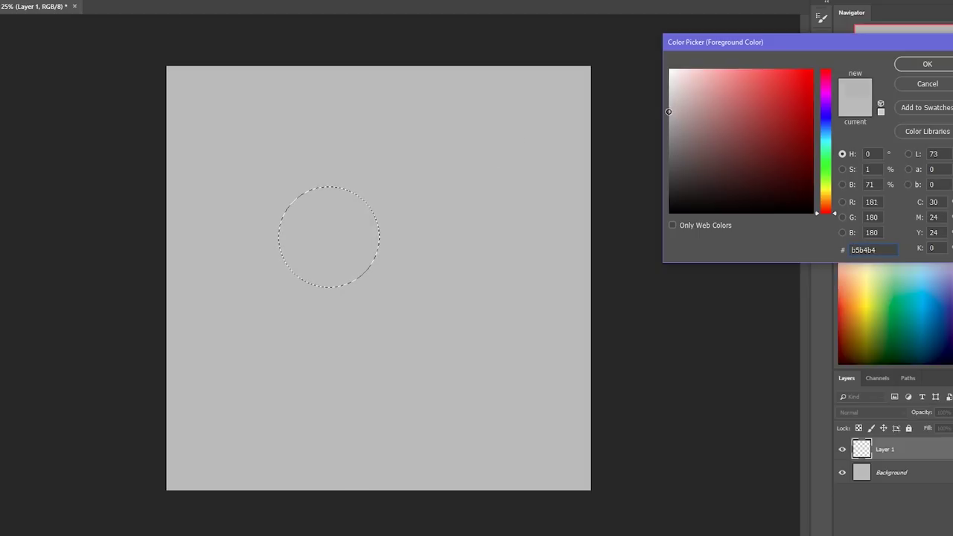
left_click(512, 137)
left_click_drag(673, 108, 664, 119)
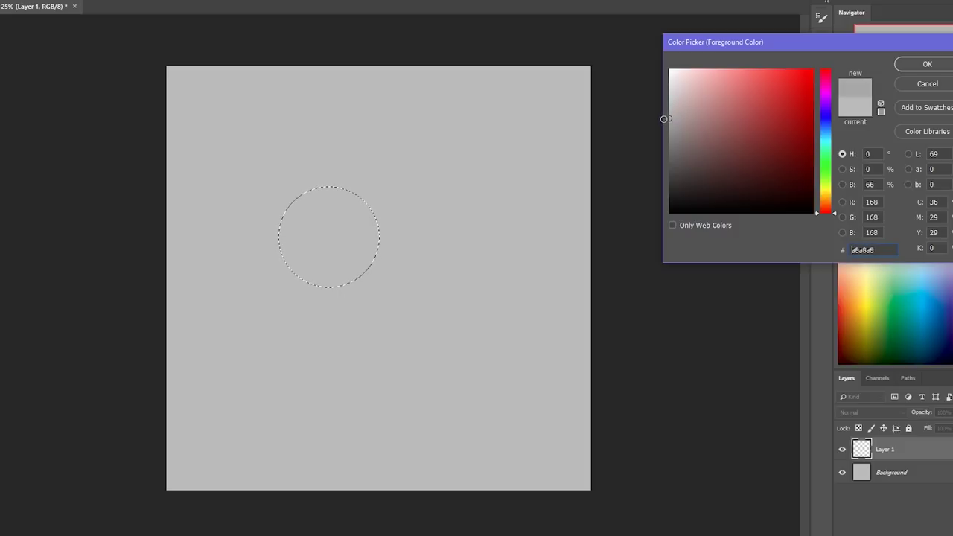
Step: Paint the circular selection with the a8a8a8 grey using a large soft brush, then deselect
left_click(912, 62)
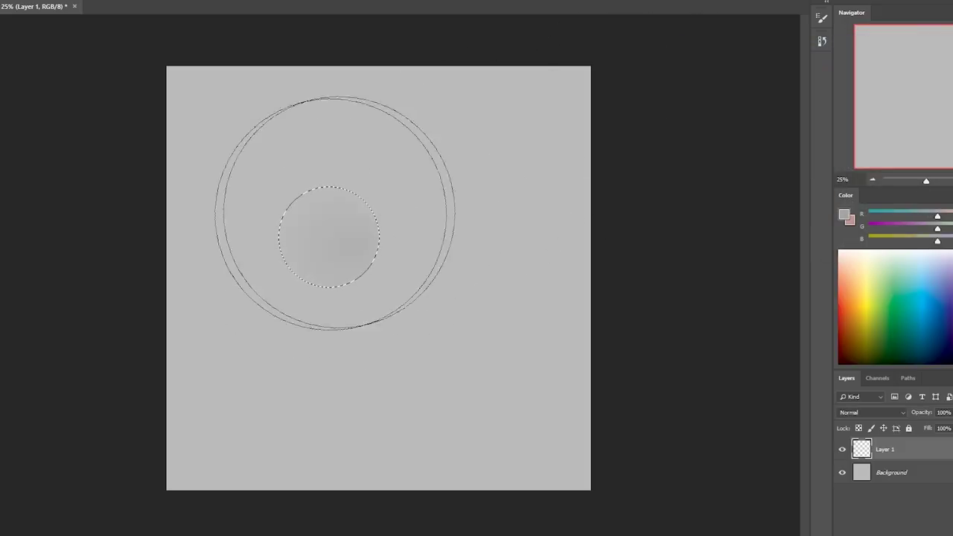
left_click_drag(335, 212, 303, 202)
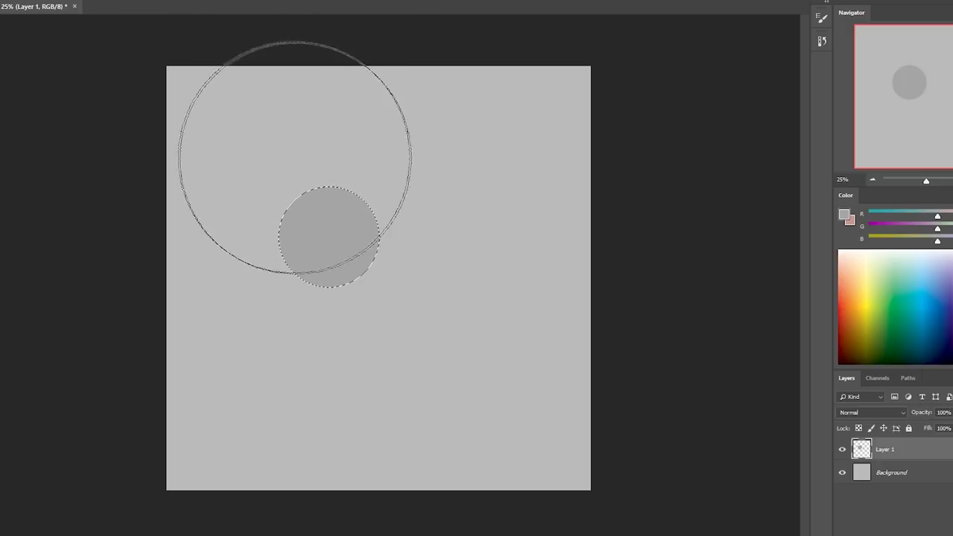
key("ctrl+d")
Step: Set the foreground colour to white and enlarge the soft brush
left_click(843, 214)
type("e7e7e7")
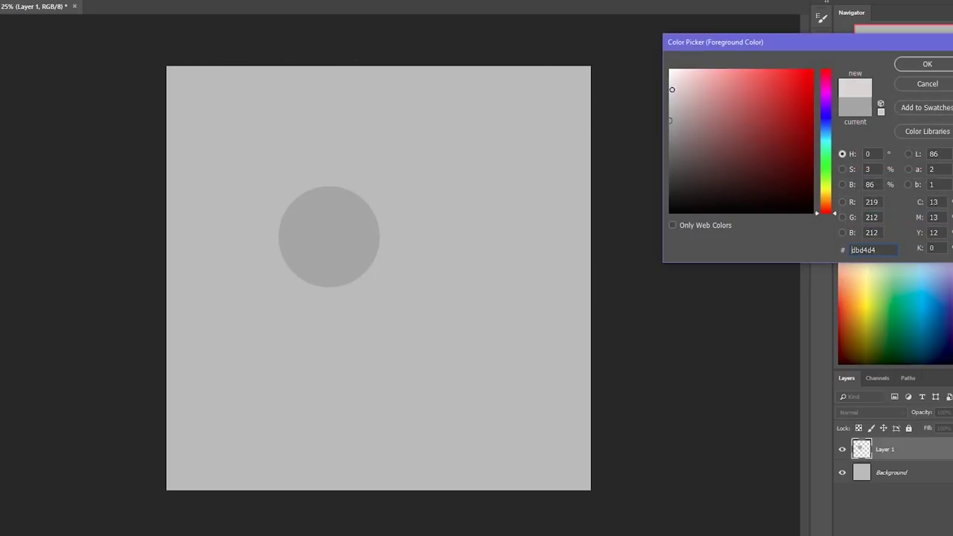
left_click_drag(679, 78, 585, 57)
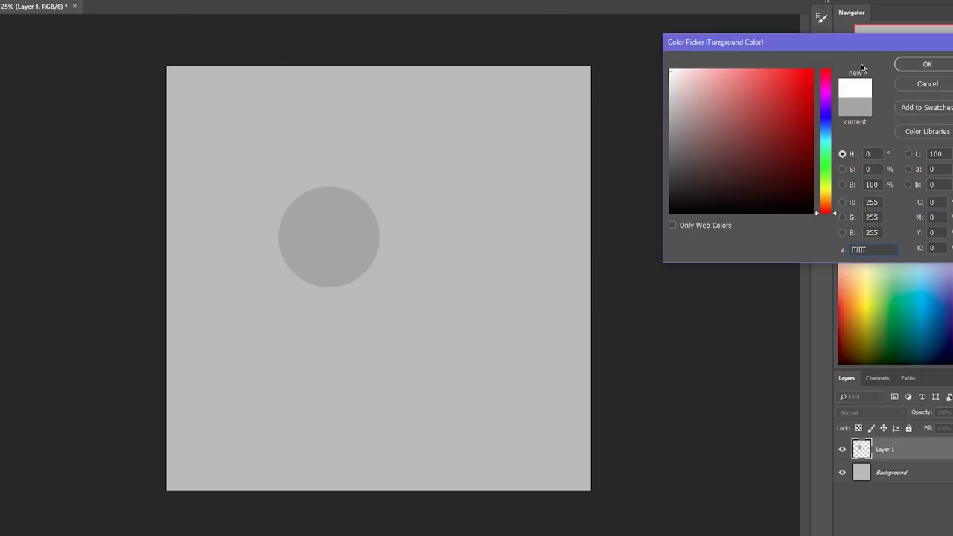
left_click(923, 67)
left_click_drag(134, 5, 127, 3)
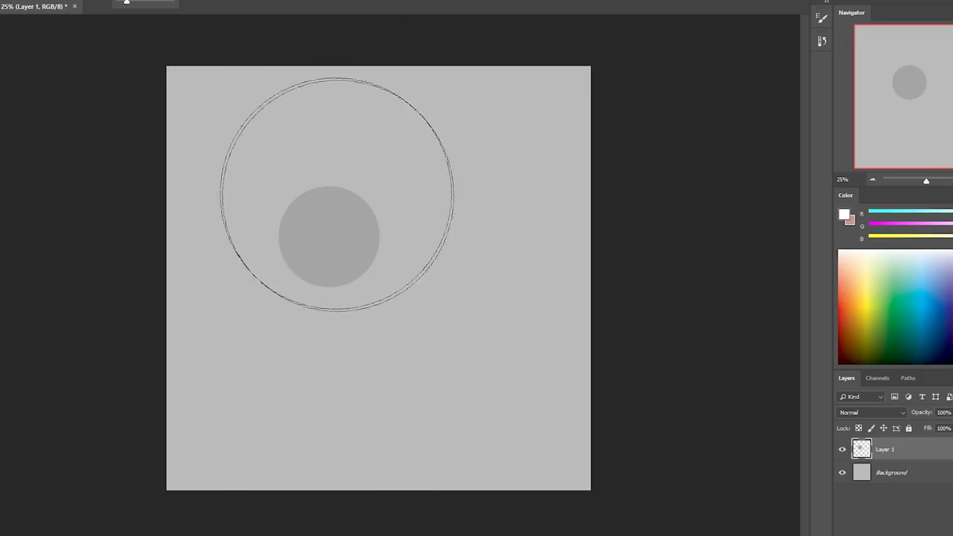
key("Return")
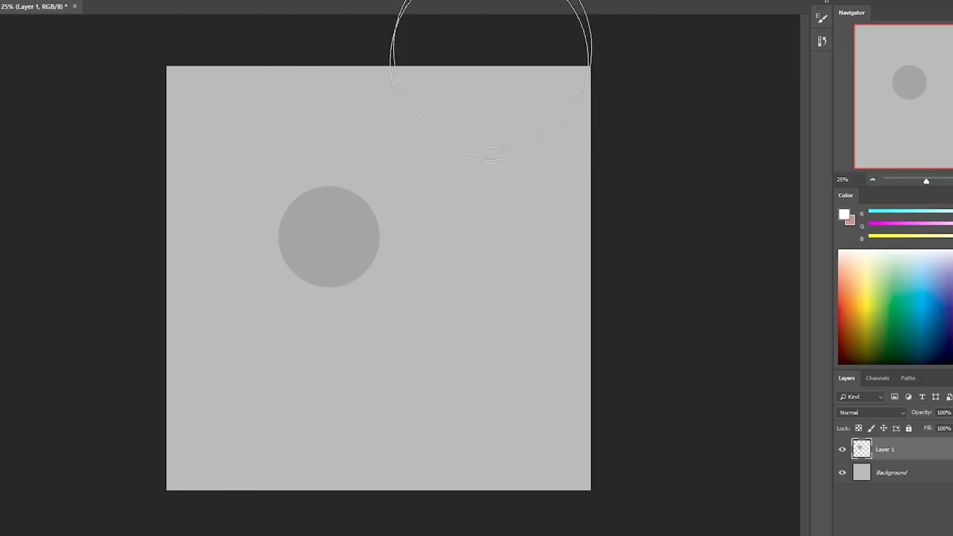
Step: Paint soft white highlights over the disc with a gradually smaller brush, then sample a sphere grey
key("bracketleft")
mouse_move(377, 224)
left_mouse_down()
mouse_move(340, 242)
mouse_move(312, 231)
mouse_move(361, 201)
left_mouse_up()
key("bracketleft")
mouse_move(386, 236)
left_mouse_down()
mouse_move(347, 237)
mouse_move(323, 200)
mouse_move(373, 235)
mouse_move(346, 214)
left_mouse_up()
key("bracketleft")
key("bracketleft")
key("bracketleft")
key("bracketleft")
key("bracketleft")
key("bracketleft")
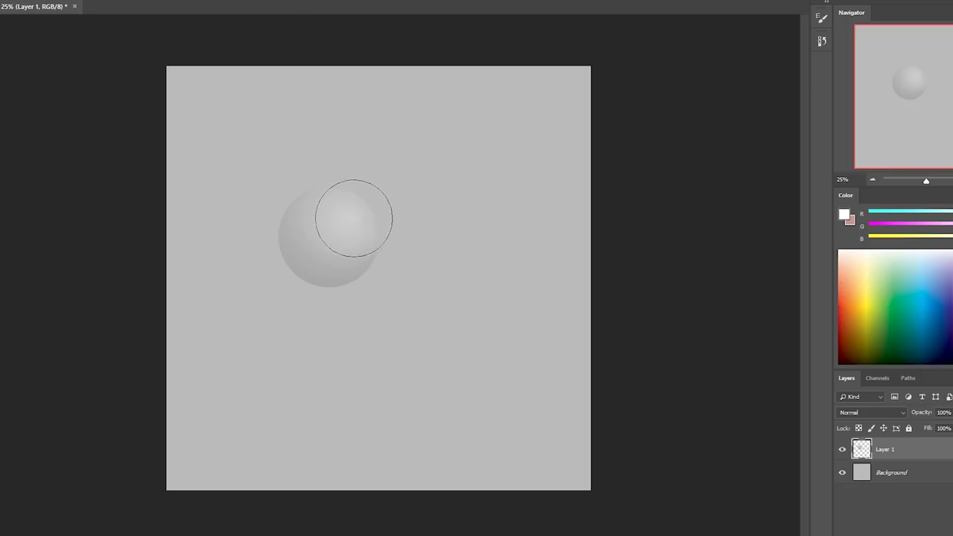
key("bracketright")
key("bracketright")
key("bracketright")
key("bracketright")
left_click(304, 187, "alt")
left_click(305, 190, "alt")
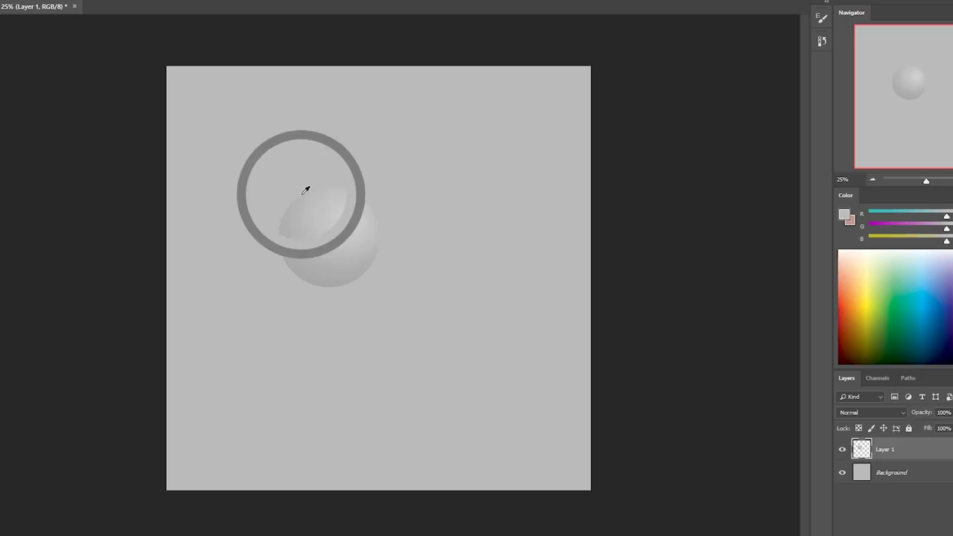
left_click(370, 266, "alt")
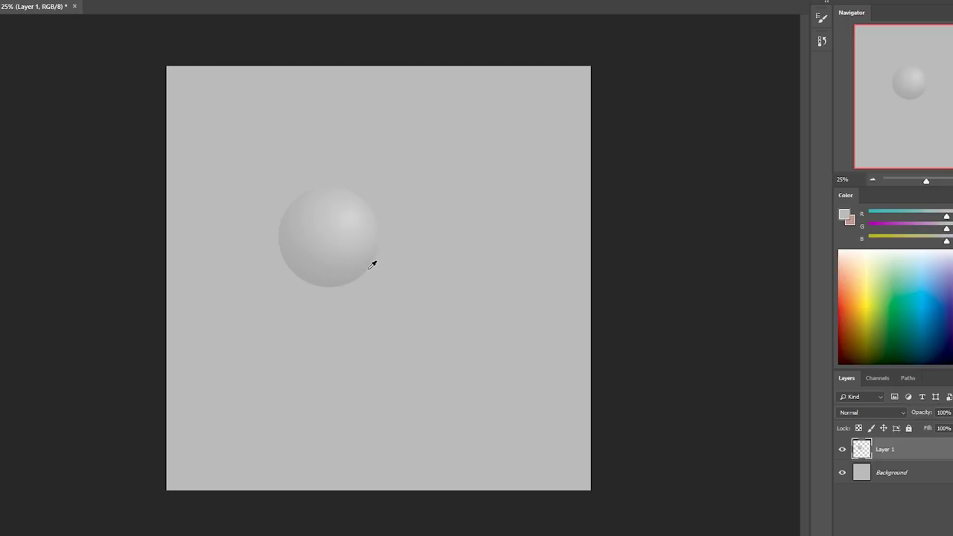
left_click(373, 265, "alt")
left_click_drag(372, 262, 313, 186)
left_click(845, 363)
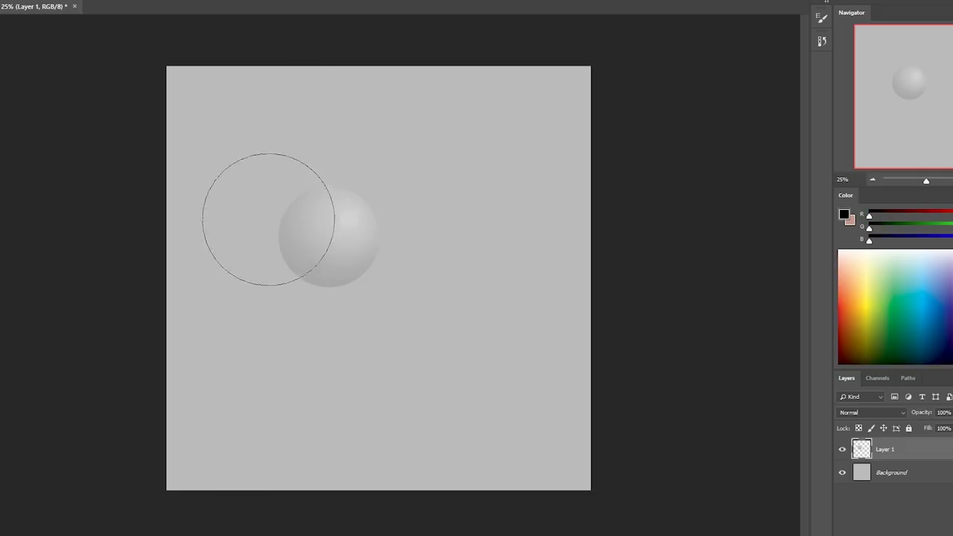
key("bracketleft")
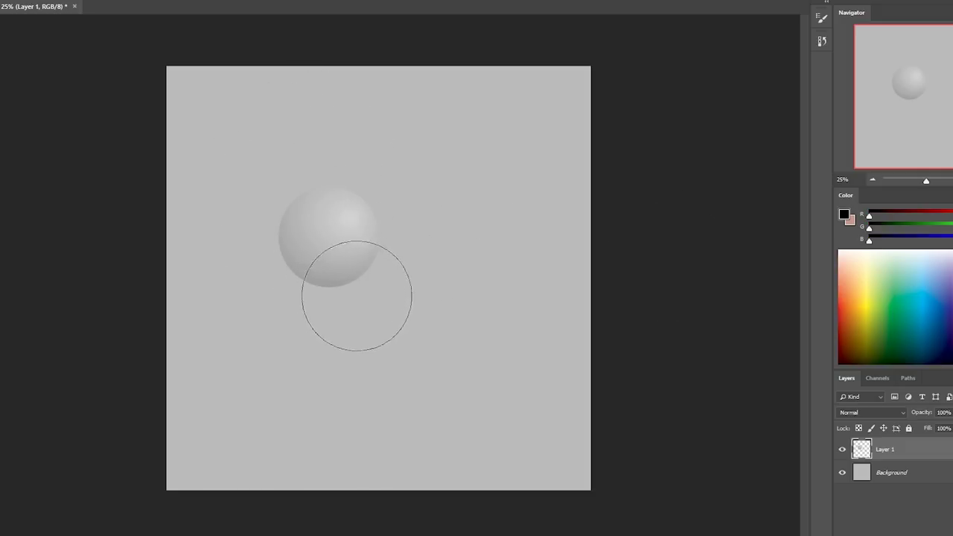
key("bracketleft")
key("bracketleft")
key("bracketleft")
key("bracketleft")
Step: Duplicate the sphere onto a new layer and move the copy below the original
key("ctrl+j")
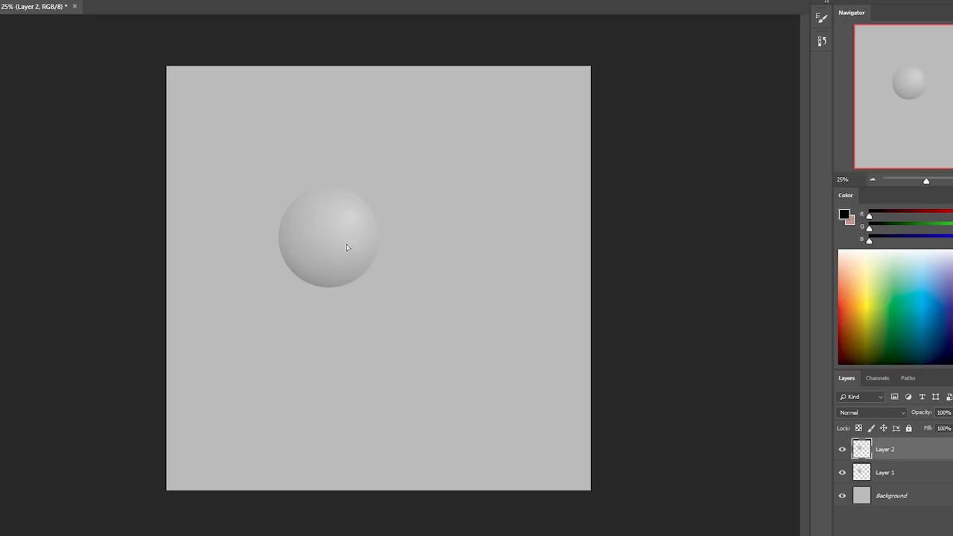
left_click_drag(348, 246, 564, 353)
key("ctrl+t")
key("ctrl+z")
left_click_drag(366, 293, 320, 285)
key("ctrl+z")
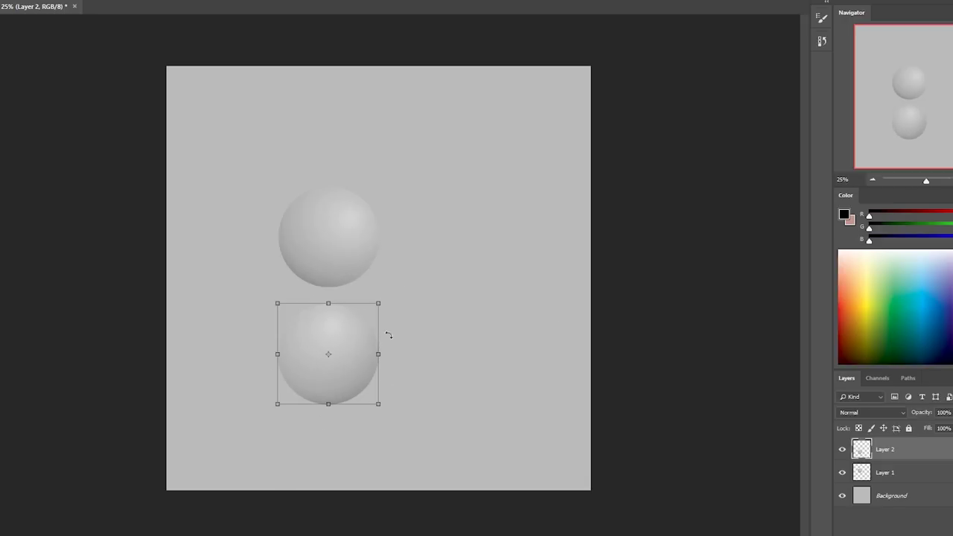
Step: Transform the copy into a flat ellipse about 10.413 in wide, positioned under the sphere
left_click_drag(379, 354, 743, 353)
left_click_drag(510, 303, 511, 339)
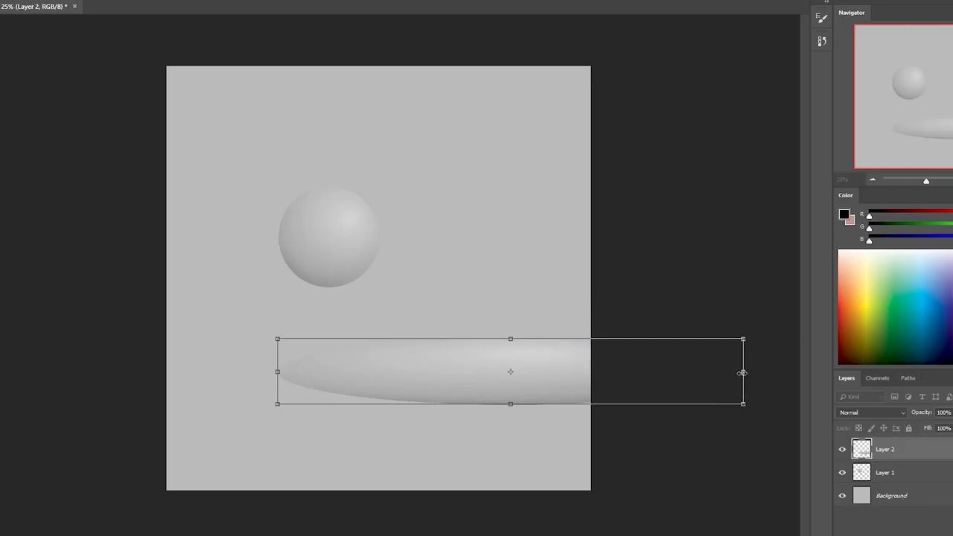
left_click_drag(742, 372, 586, 372)
left_click_drag(494, 379, 444, 379)
left_click_drag(437, 345, 438, 345)
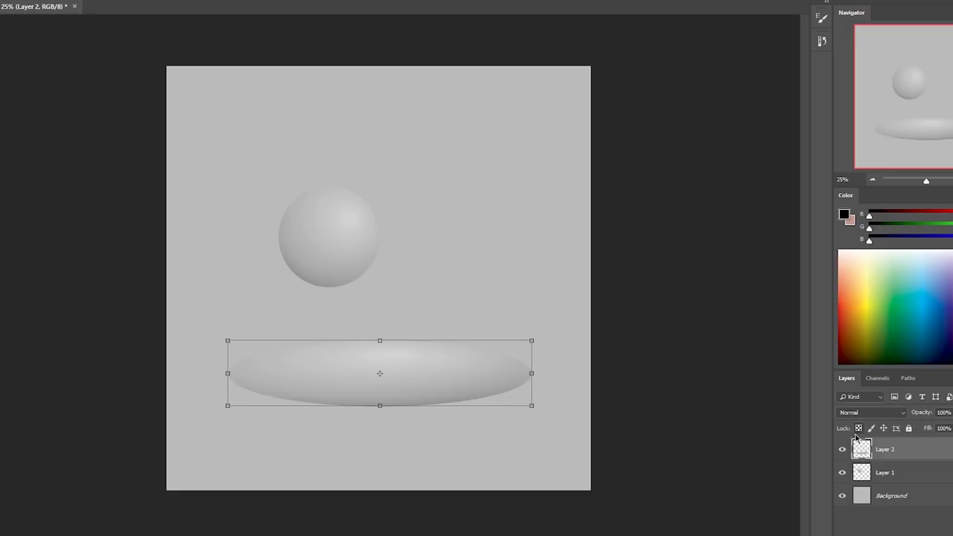
key("Return")
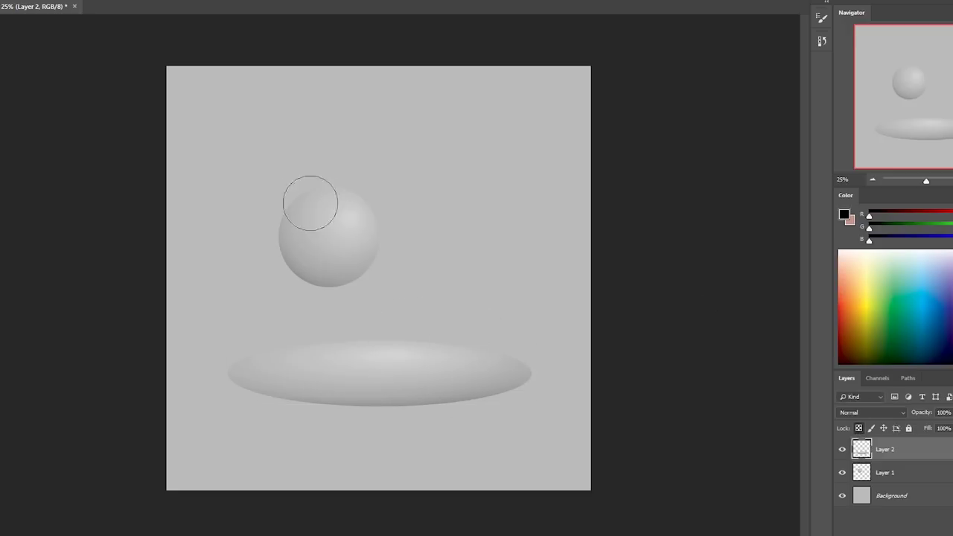
Step: Sample greys from the ellipse and try a black stroke beneath it, then undo it
left_click(497, 387, "alt")
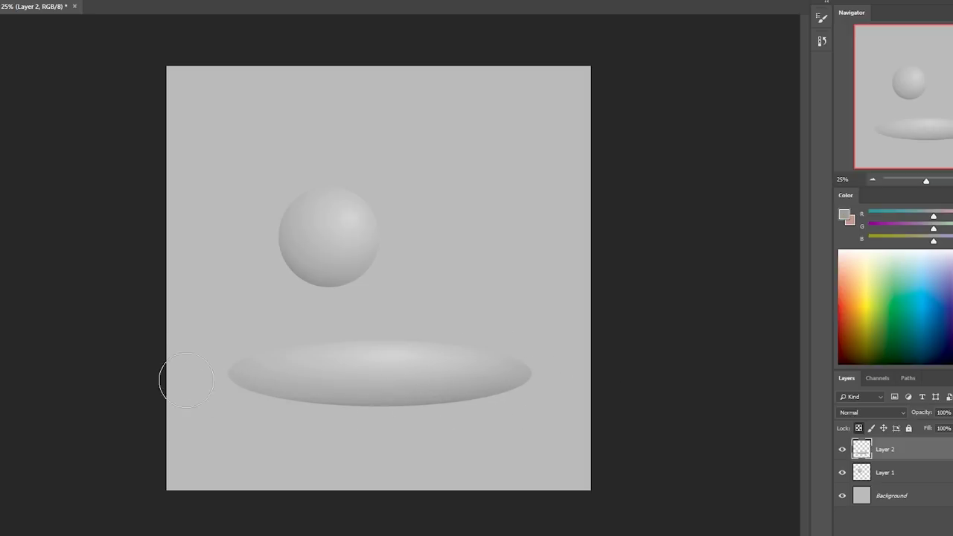
left_click(440, 401, "alt")
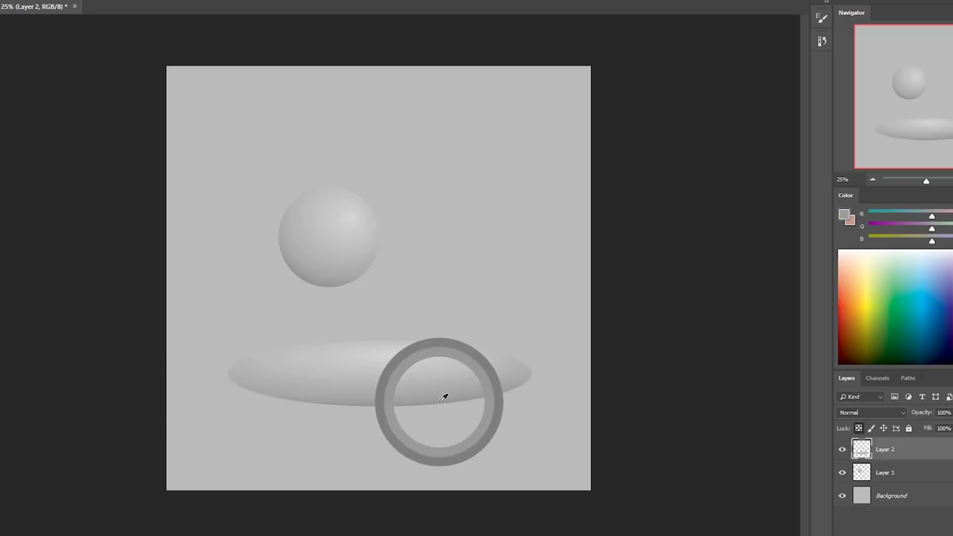
key("bracketleft")
key("bracketleft")
key("bracketleft")
key("bracketleft")
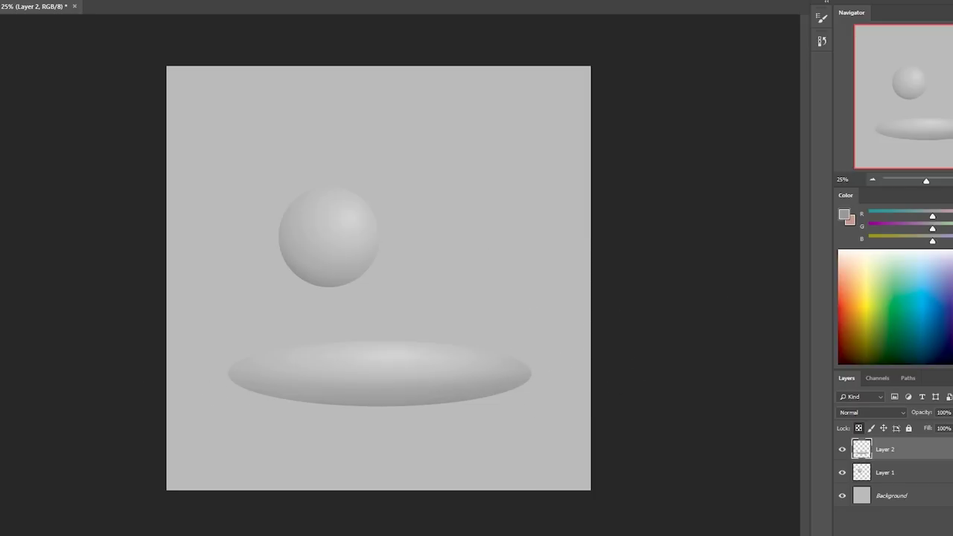
key("d")
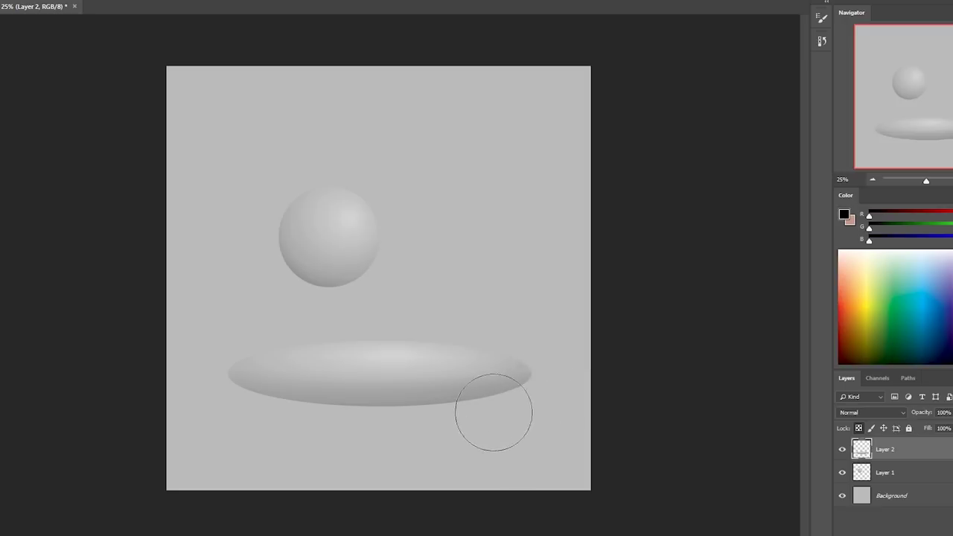
key("bracketleft")
key("bracketleft")
key("bracketleft")
key("bracketleft")
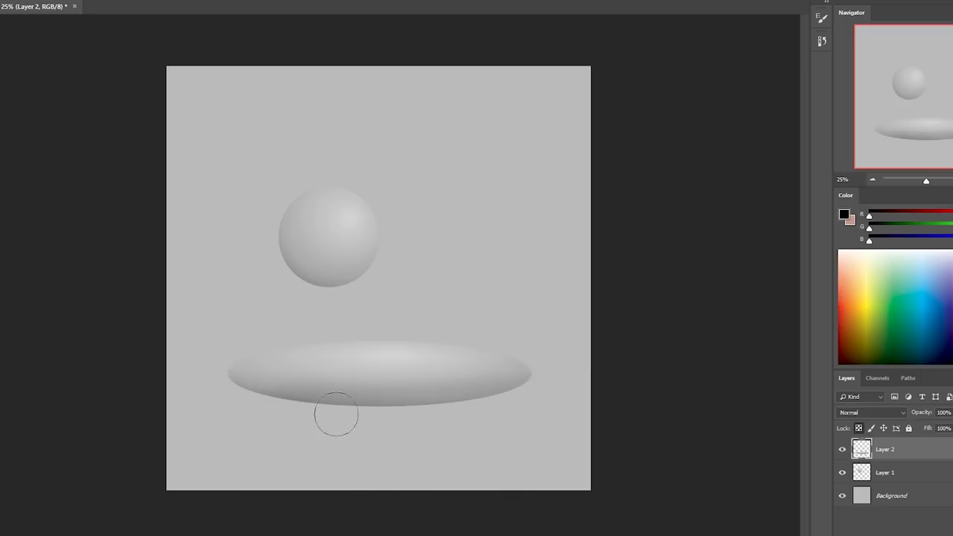
left_click_drag(336, 414, 521, 392)
key("bracketright")
key("bracketright")
key("bracketright")
key("bracketright")
key("ctrl+z")
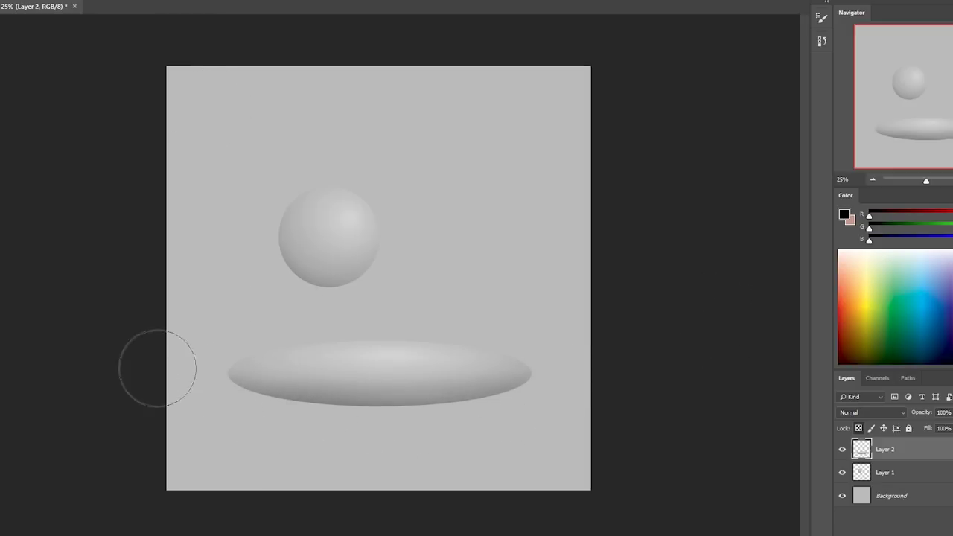
Step: Sample a light grey from the ellipse's top as the paint colour with a small brush
left_click(396, 353, "alt")
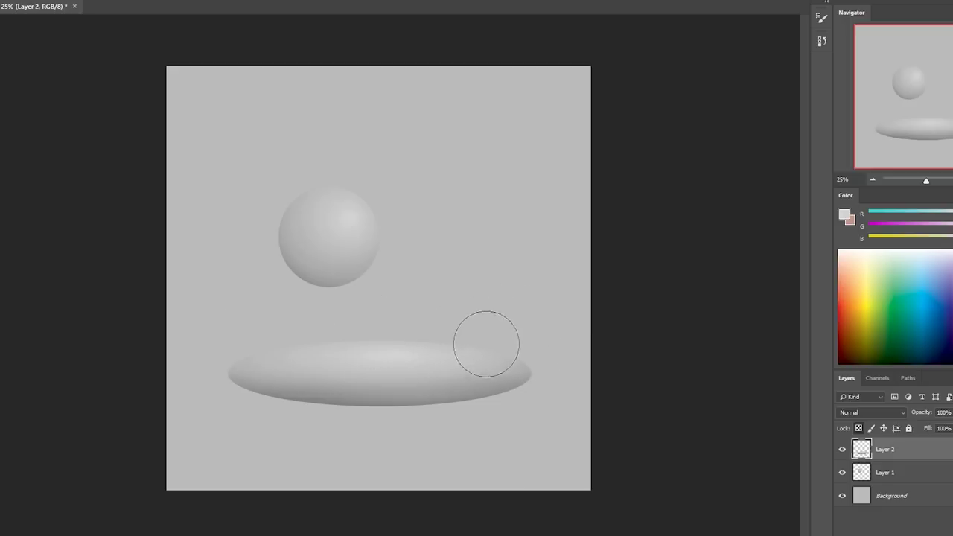
key("bracketleft")
key("bracketleft")
key("bracketleft")
key("bracketleft")
key("bracketleft")
left_click(402, 350, "alt")
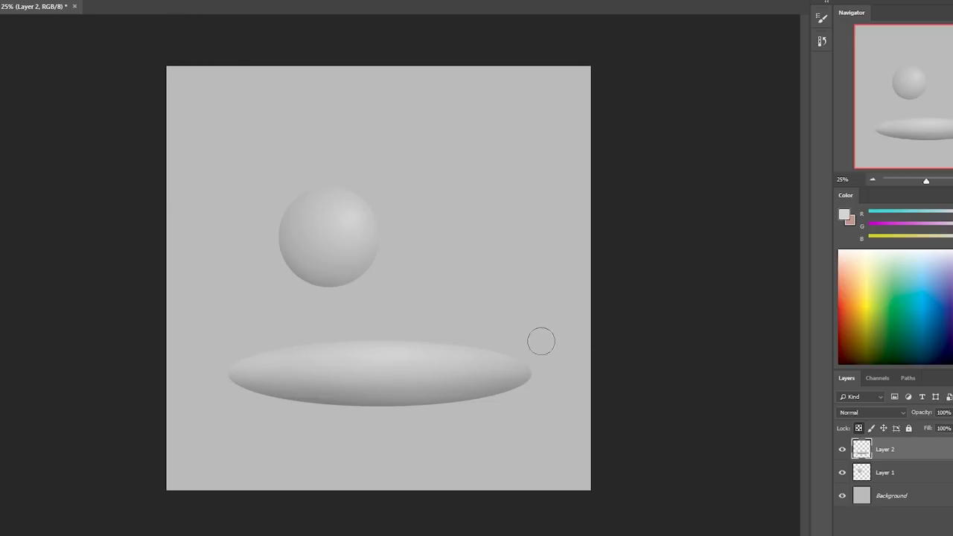
key("bracketright")
key("bracketleft")
Step: Brighten the ellipse's upper edge with a light streak sampled from its top
left_click(252, 386, "alt")
left_click(253, 383, "alt")
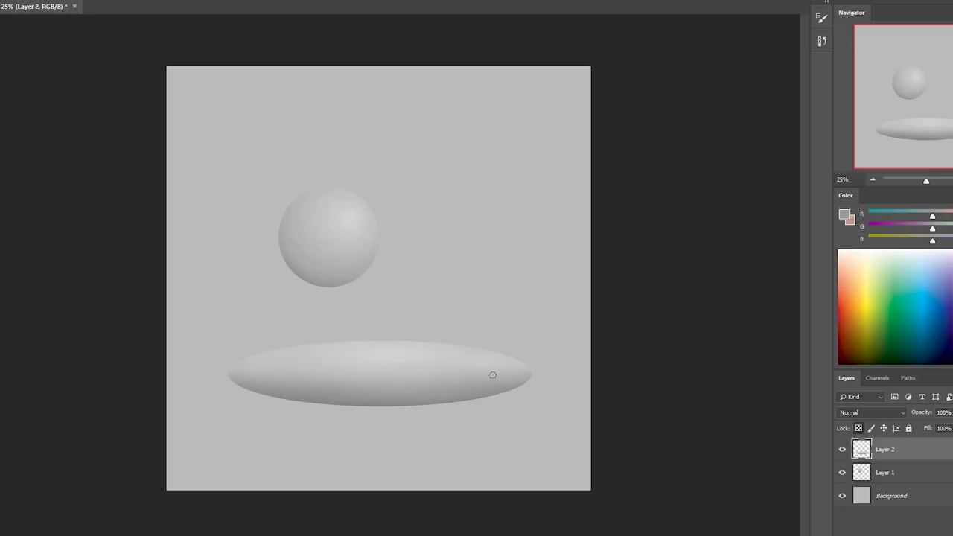
left_click(394, 346, "alt")
left_click_drag(399, 335, 436, 365)
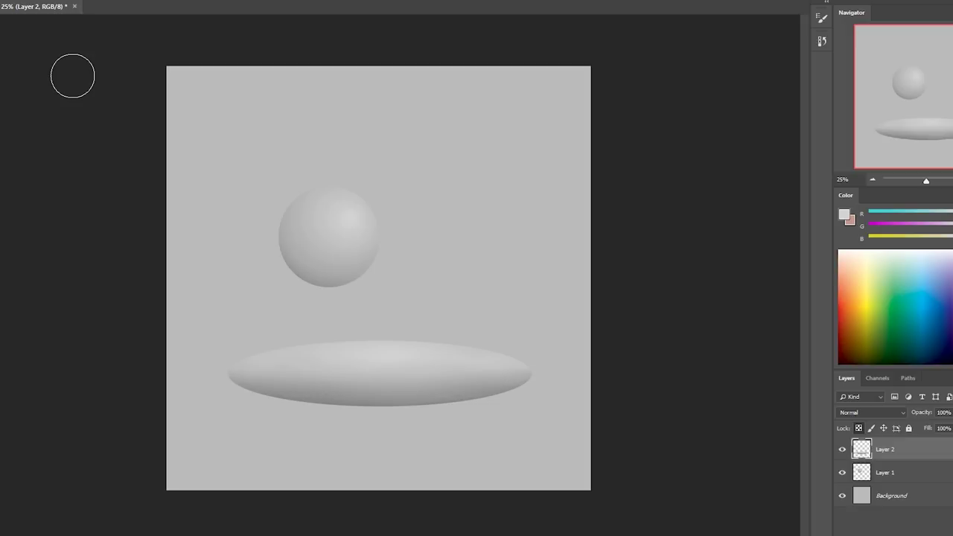
Step: Paint a lighter tone along part of the ellipse's lower edge, redoing the first attempt
left_click(329, 400, "alt")
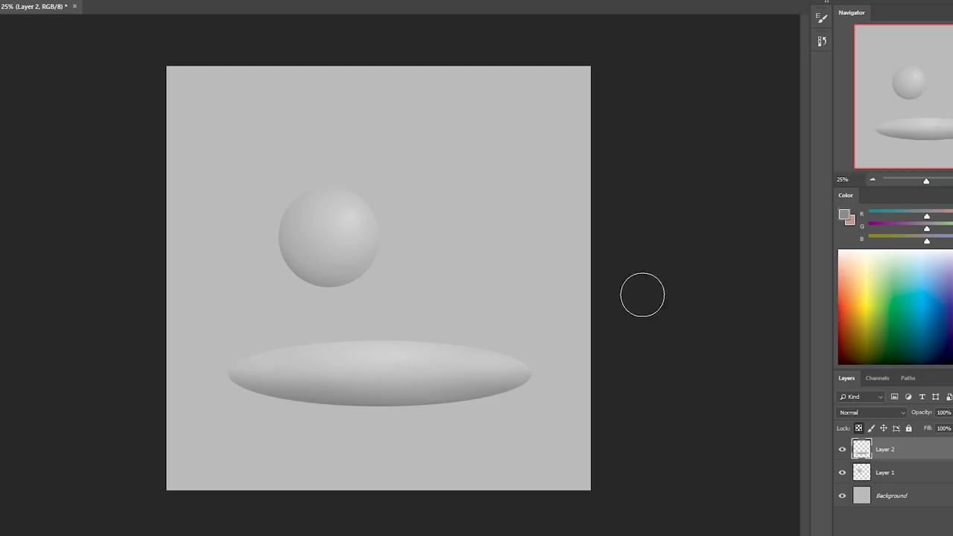
left_click(400, 344, "alt")
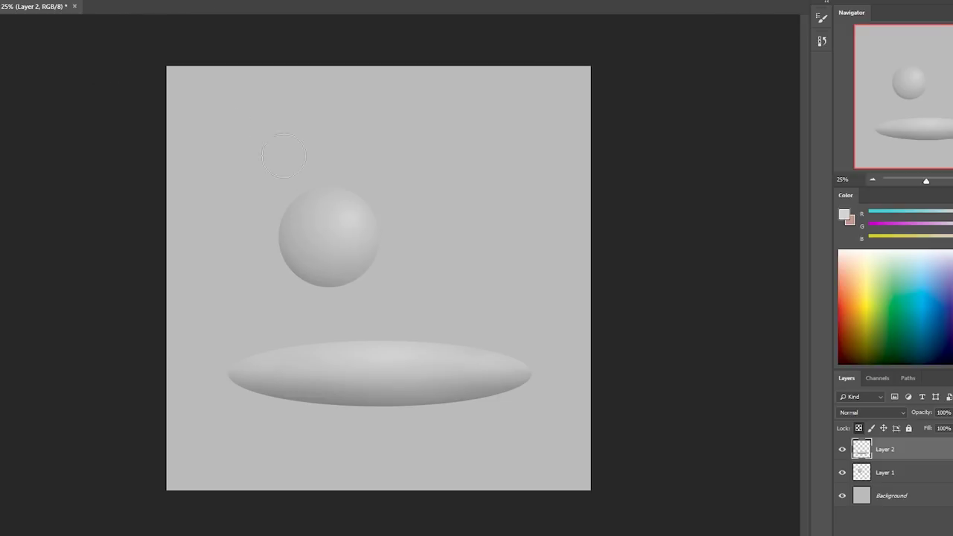
left_click_drag(491, 401, 368, 402)
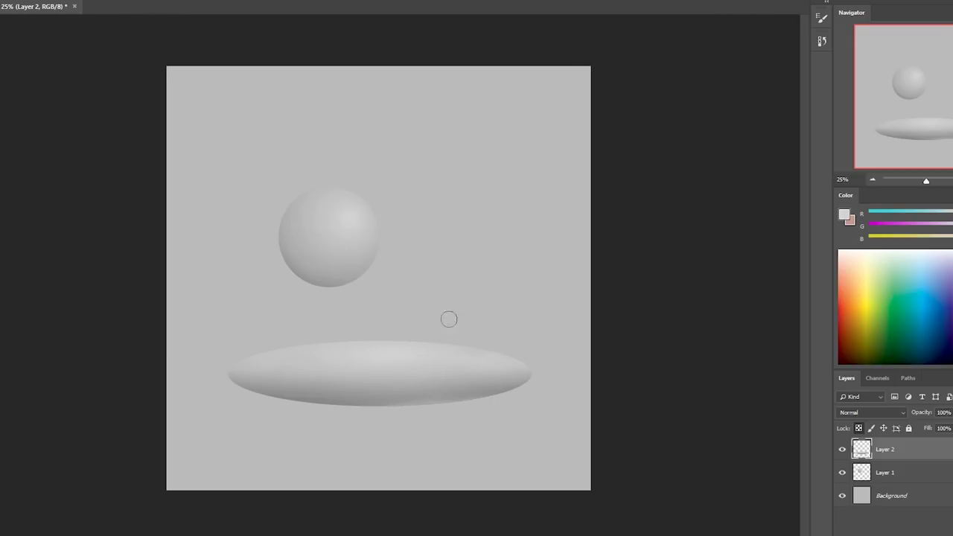
key("ctrl+z")
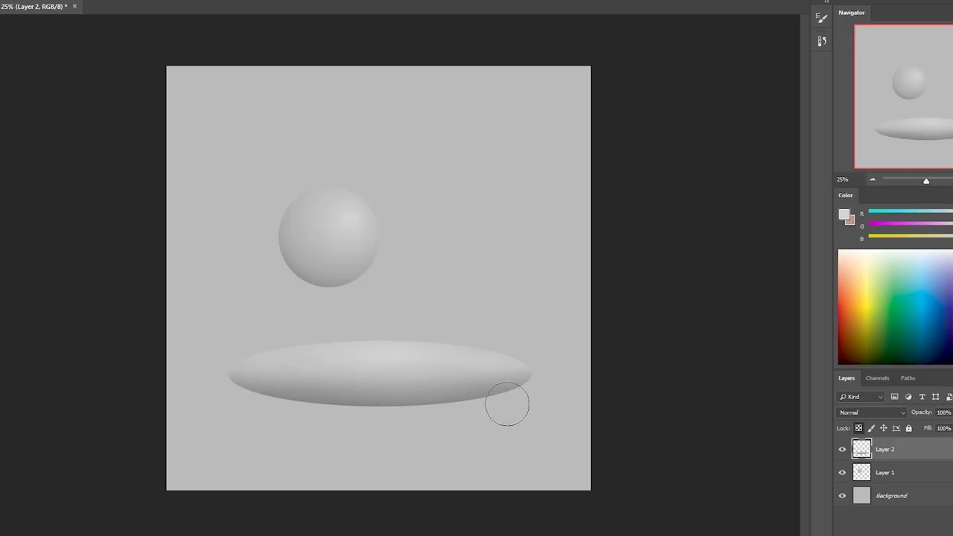
left_click_drag(424, 406, 376, 406)
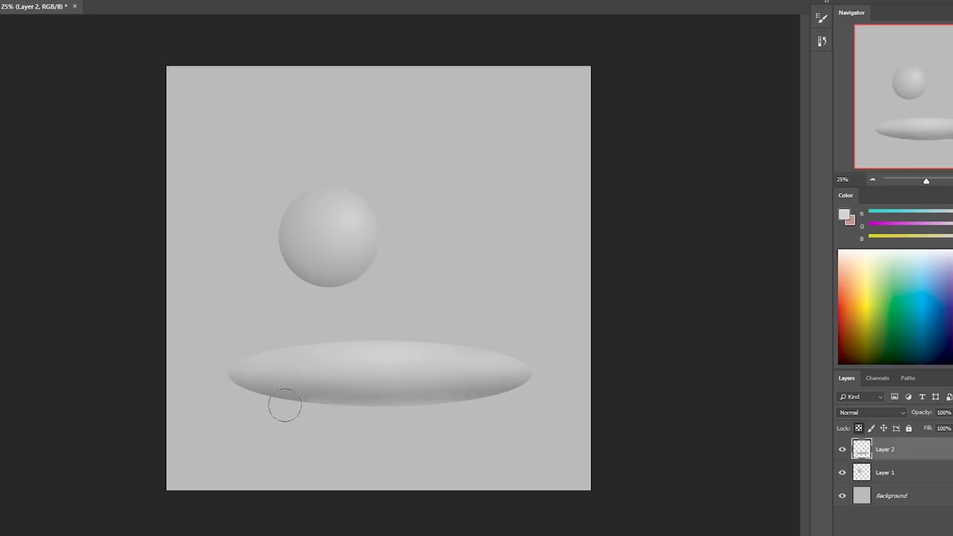
key("bracketright")
key("bracketright")
key("bracketright")
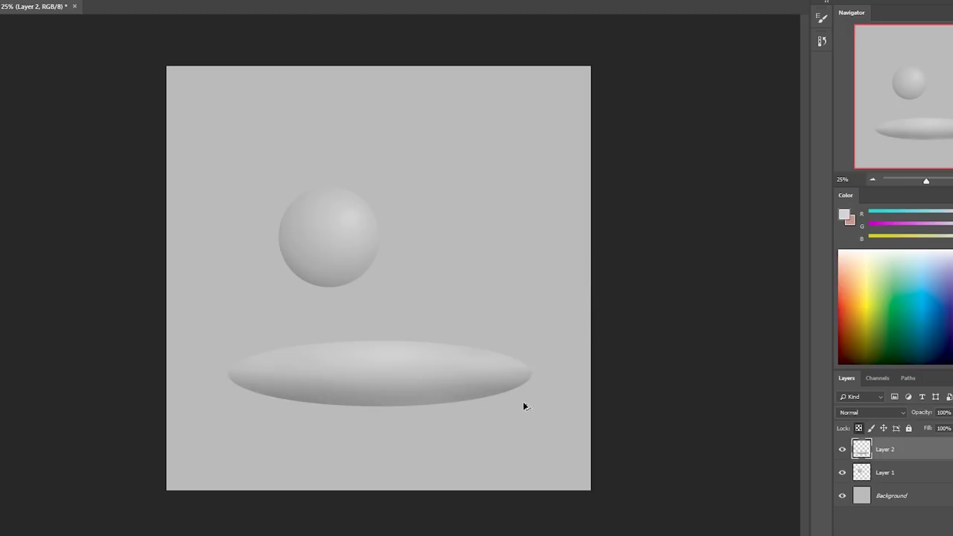
Step: Shade the ellipse's lower edge with a soft darker tone, then select the Background layer
left_click(401, 399, "alt")
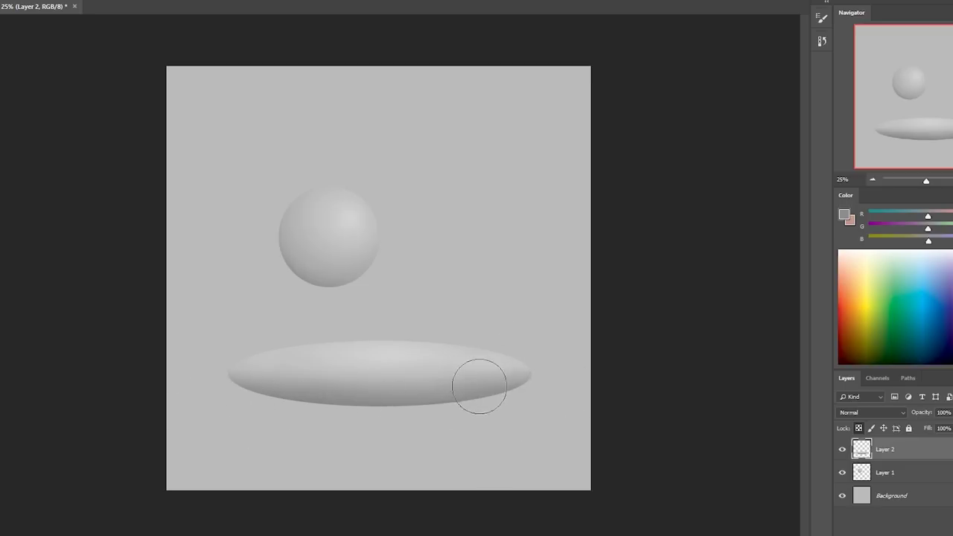
left_click(450, 351, "alt")
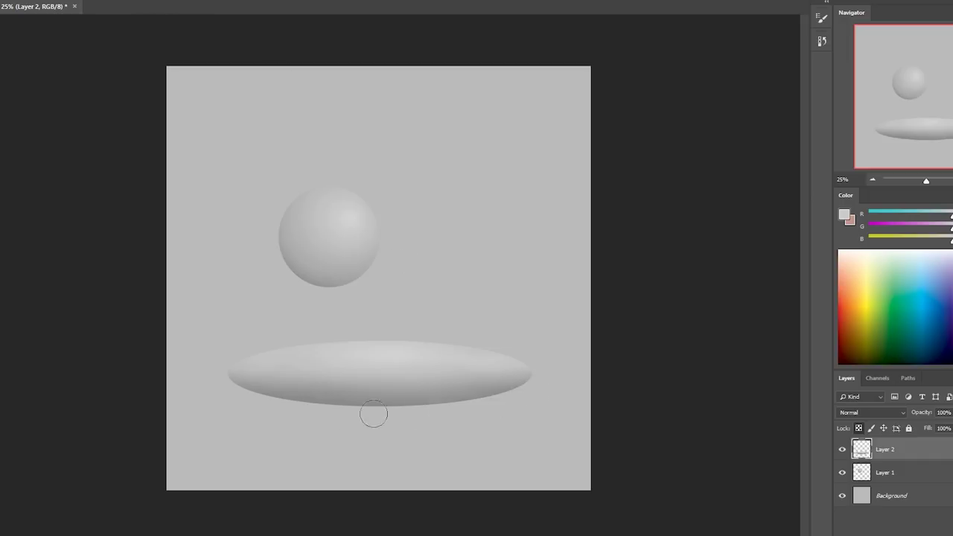
left_click_drag(274, 403, 454, 392)
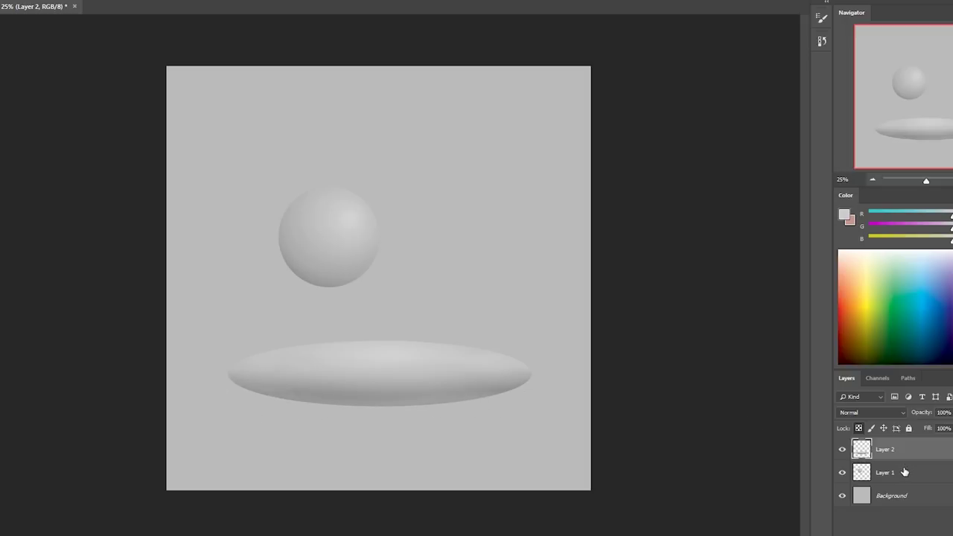
left_click(904, 493)
Step: Darken the Background with Hue/Saturation Lightness -6, then return to Layer 2
key("ctrl+u")
left_click_drag(761, 339, 801, 341)
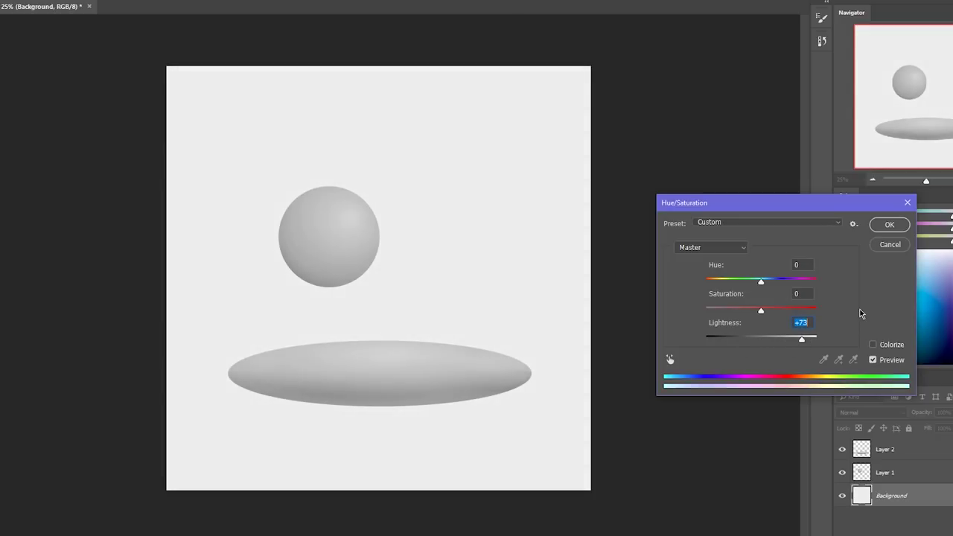
left_click(891, 249)
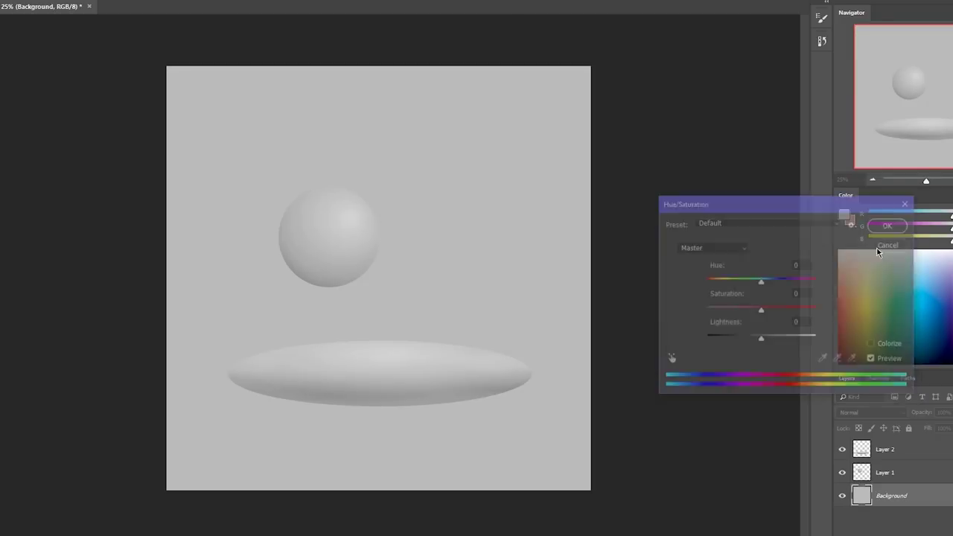
key("ctrl+u")
left_click_drag(761, 340, 757, 341)
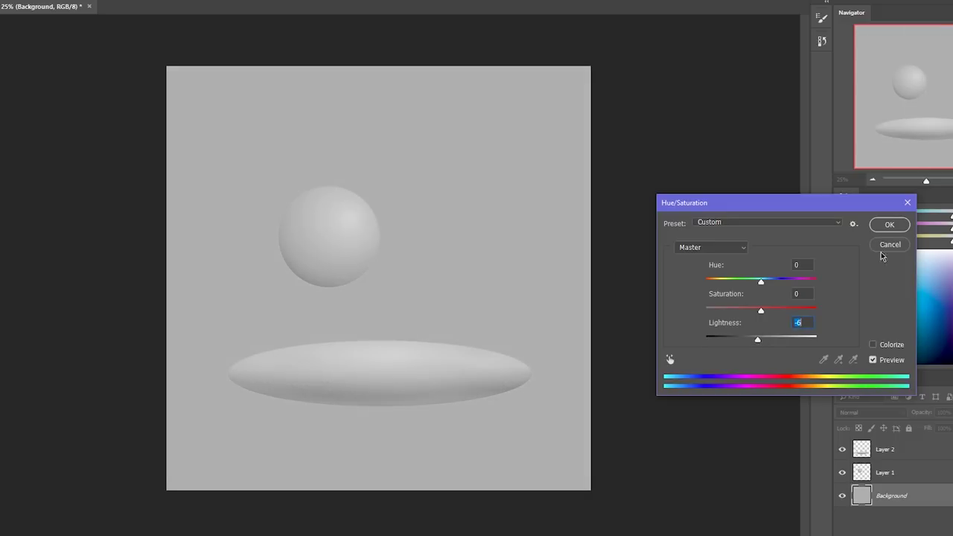
left_click(891, 225)
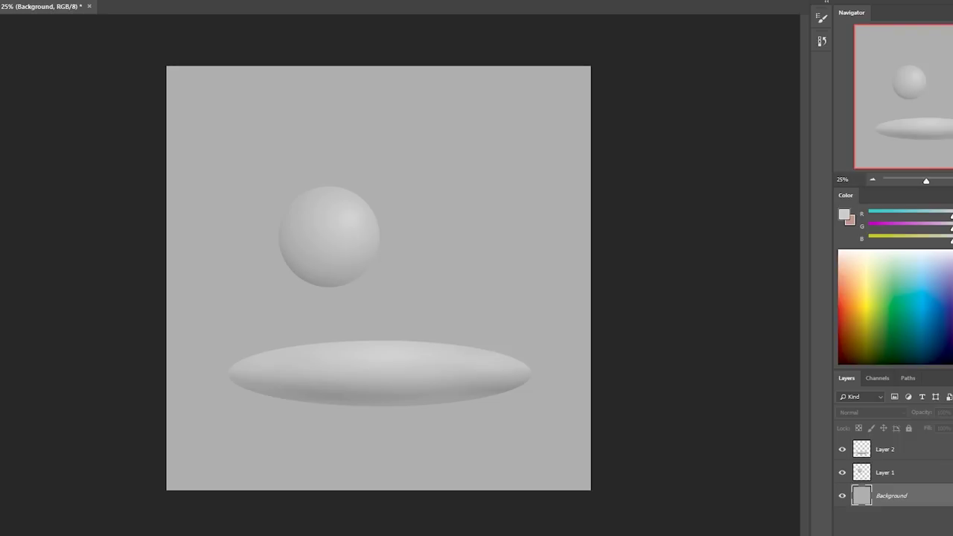
left_click(902, 451)
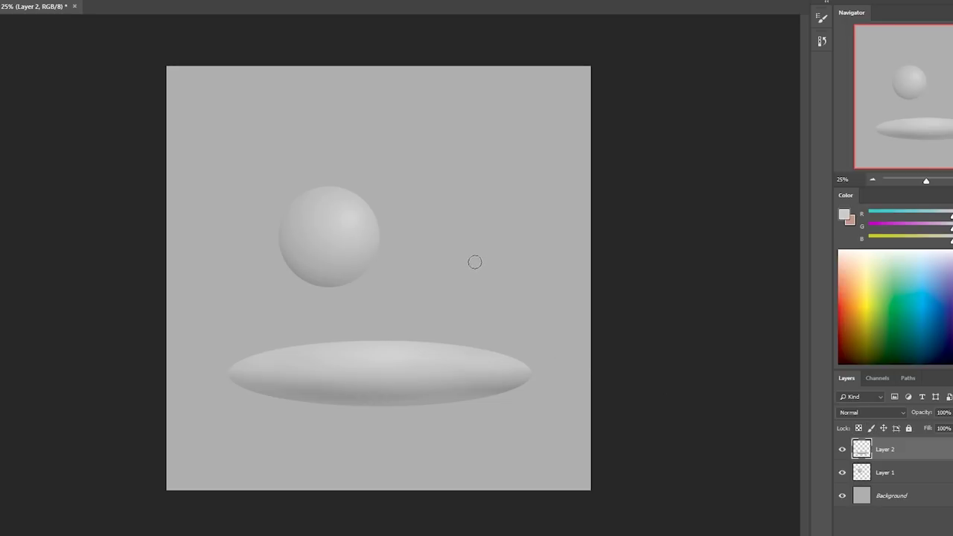
Step: Pick a smaller black sketch brush and draw a curling arrow at the upper right
right_click(504, 245)
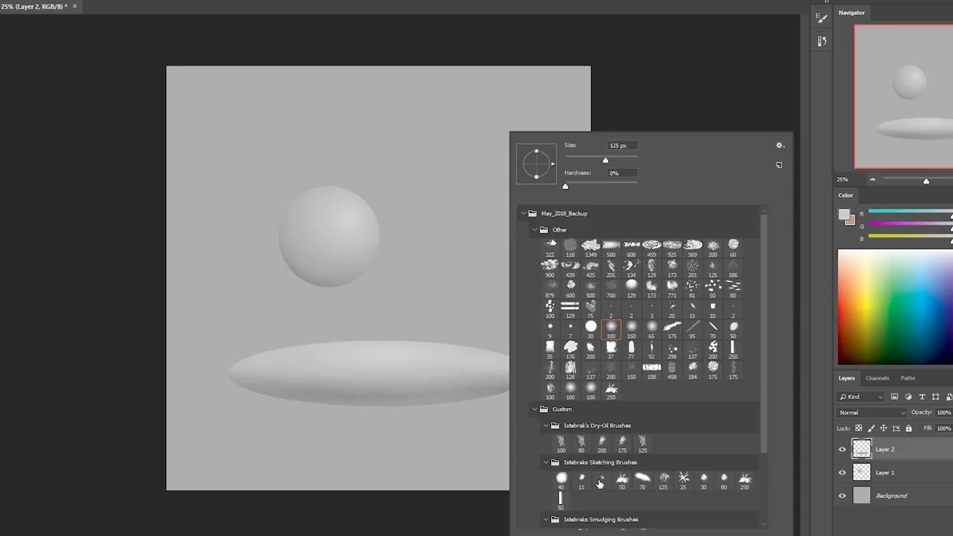
left_click(715, 108)
left_click_drag(430, 162, 484, 191)
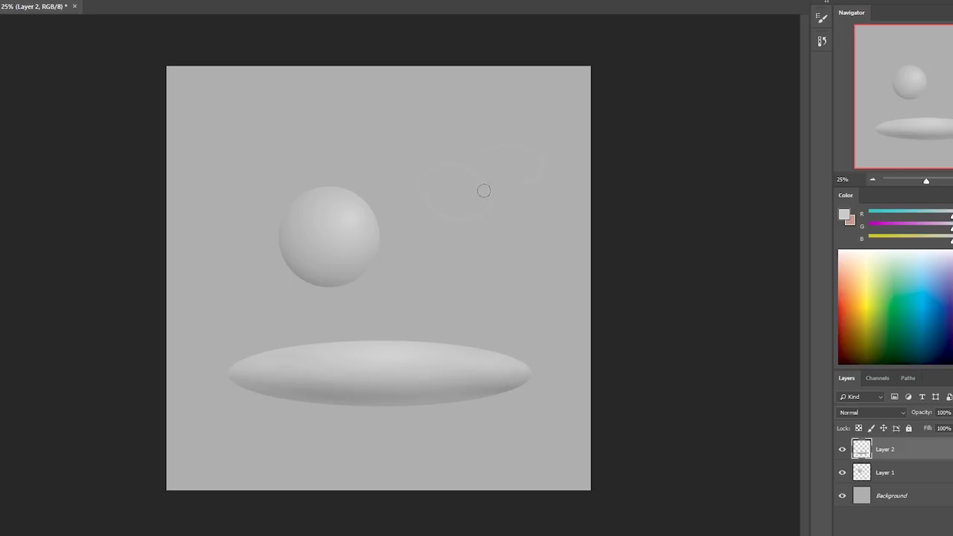
key("bracketleft")
key("d")
left_click_drag(517, 157, 410, 151)
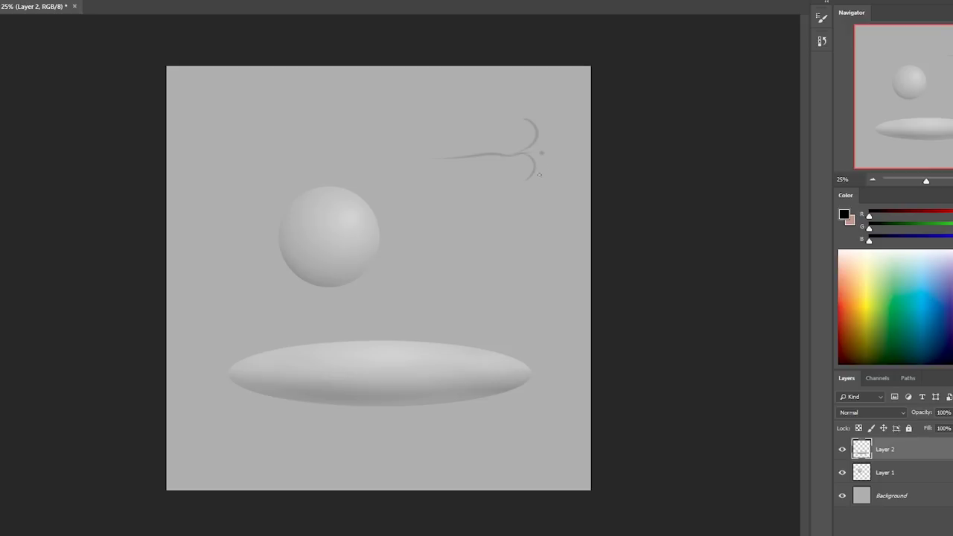
key("ctrl+z")
Step: Sketch a curved line, a small oval and a box outline above the ellipse's right side
left_click_drag(506, 207, 545, 259)
left_click_drag(510, 240, 508, 273)
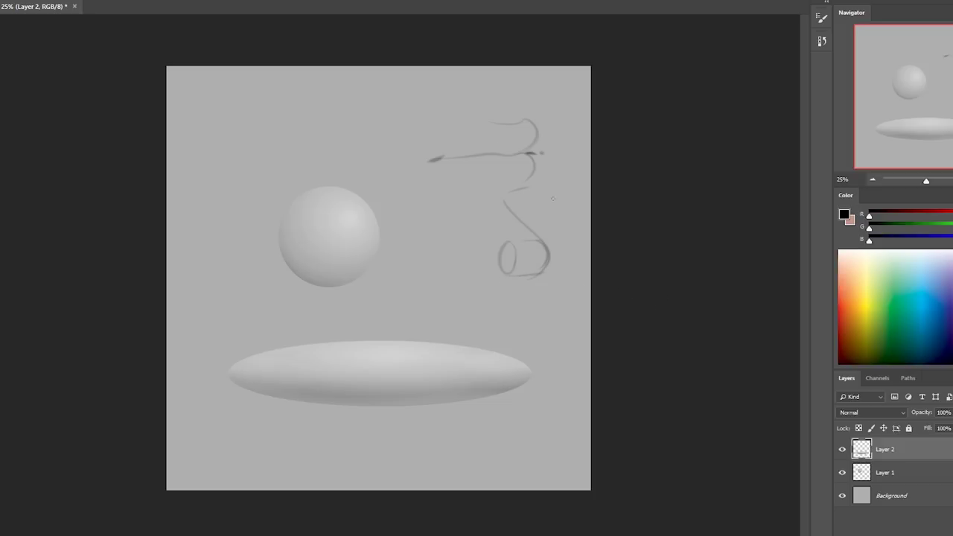
left_click_drag(452, 279, 483, 316)
left_click_drag(420, 284, 437, 319)
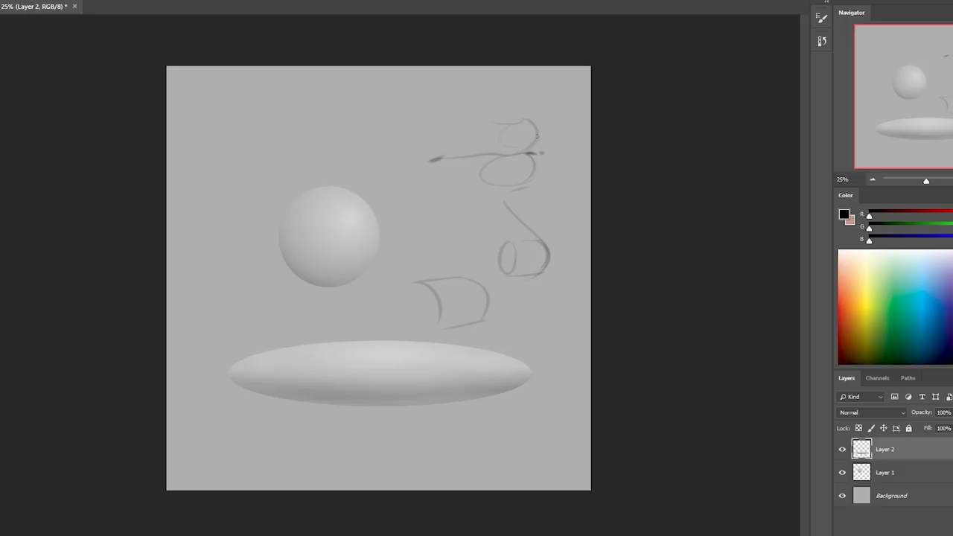
key("ctrl+z")
Step: Try a chevron and small ellipses near the canvas top, then undo them
left_click_drag(452, 128, 516, 136)
key("ctrl+z")
left_click_drag(316, 96, 325, 106)
mouse_move(398, 91)
left_mouse_down()
mouse_move(388, 104)
mouse_move(347, 93)
mouse_move(373, 110)
mouse_move(367, 93)
left_mouse_up()
key("ctrl+z")
key("ctrl+z")
key("ctrl+z")
key("ctrl+z")
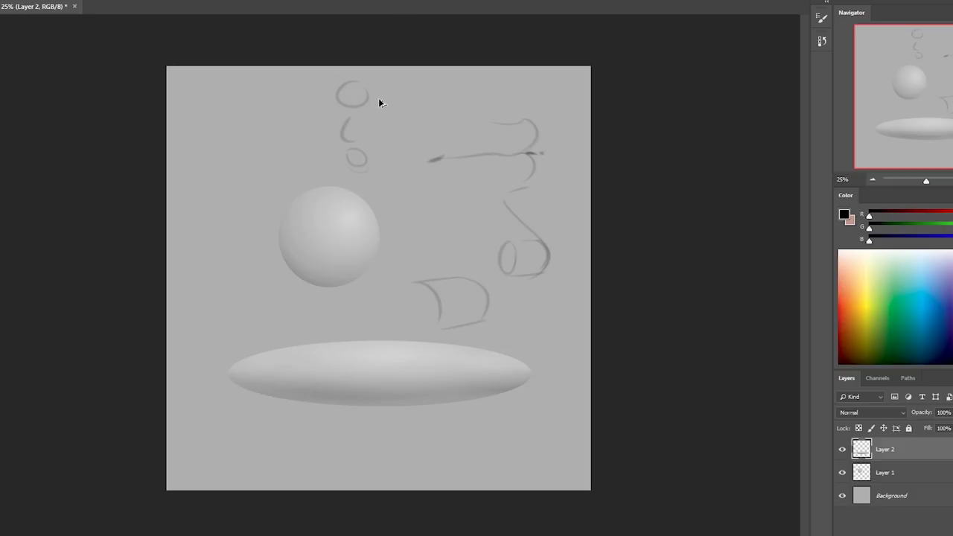
key("ctrl+alt+z")
key("ctrl+alt+z")
Step: Sketch a small oval above the sphere and sample grey from the ellipse's right tip
left_click_drag(366, 110, 343, 197)
key("ctrl+z")
mouse_move(352, 109)
left_mouse_down()
mouse_move(343, 134)
mouse_move(364, 108)
mouse_move(379, 125)
mouse_move(368, 138)
mouse_move(364, 124)
left_mouse_up()
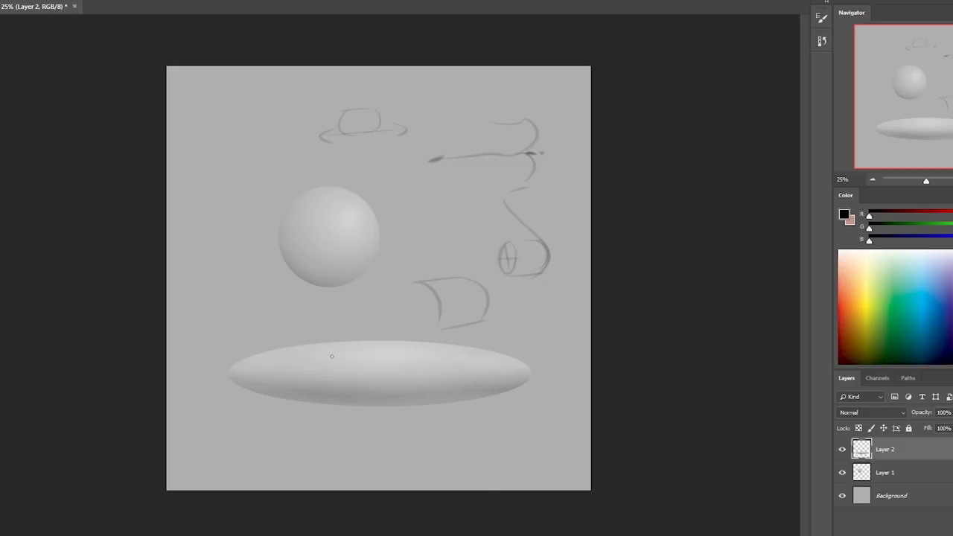
left_click(533, 370, "alt")
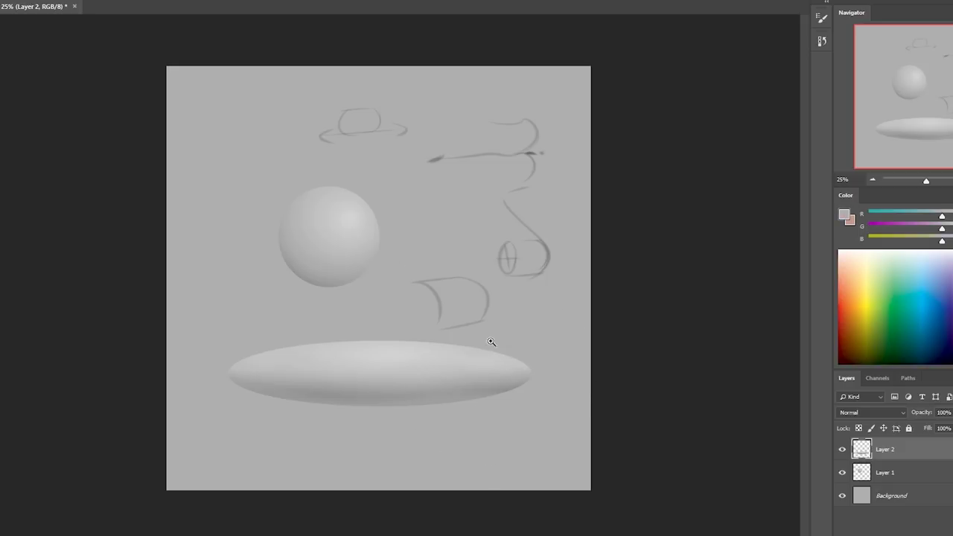
Step: Zoom in on the ellipse's right tip and choose a black sketching brush
left_click_drag(417, 304, 593, 414)
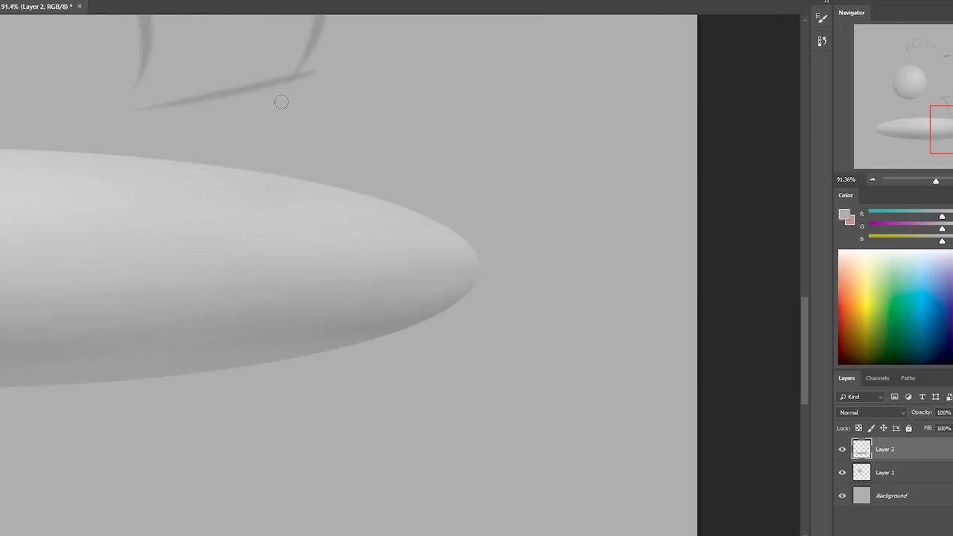
right_click(419, 131)
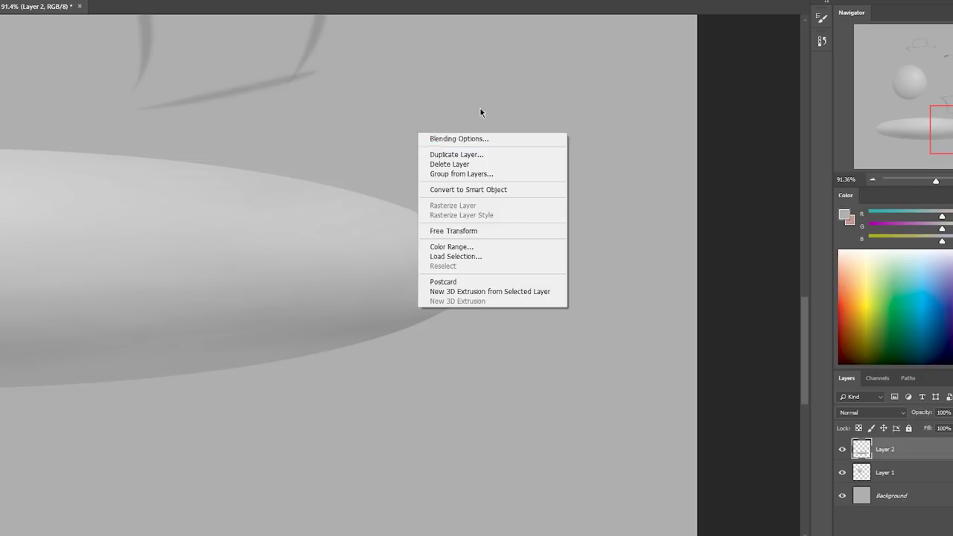
key("Escape")
right_click(401, 125)
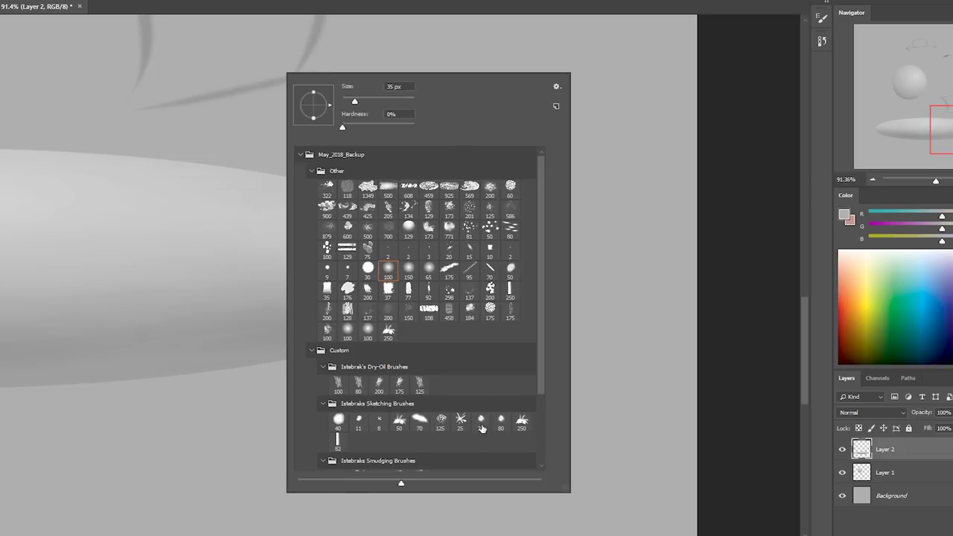
left_click(739, 256)
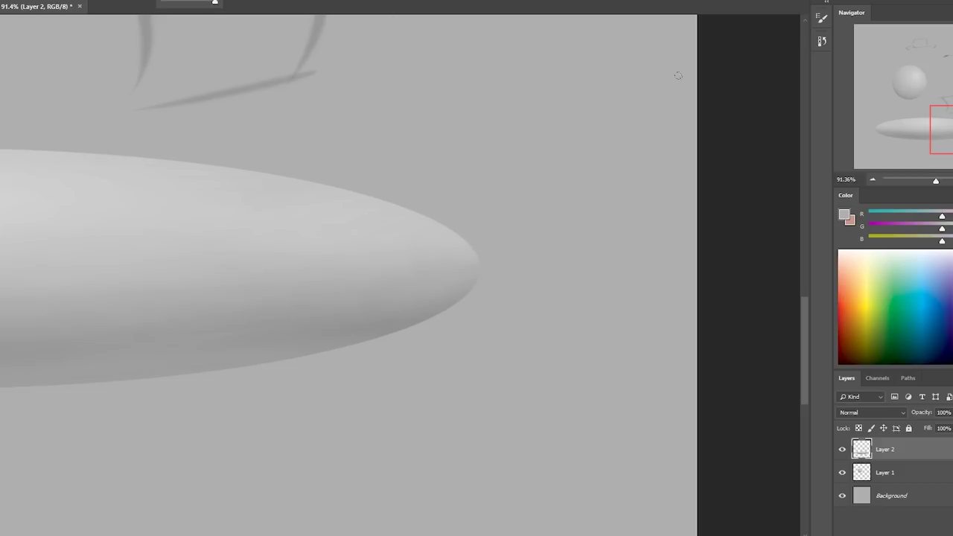
key("d")
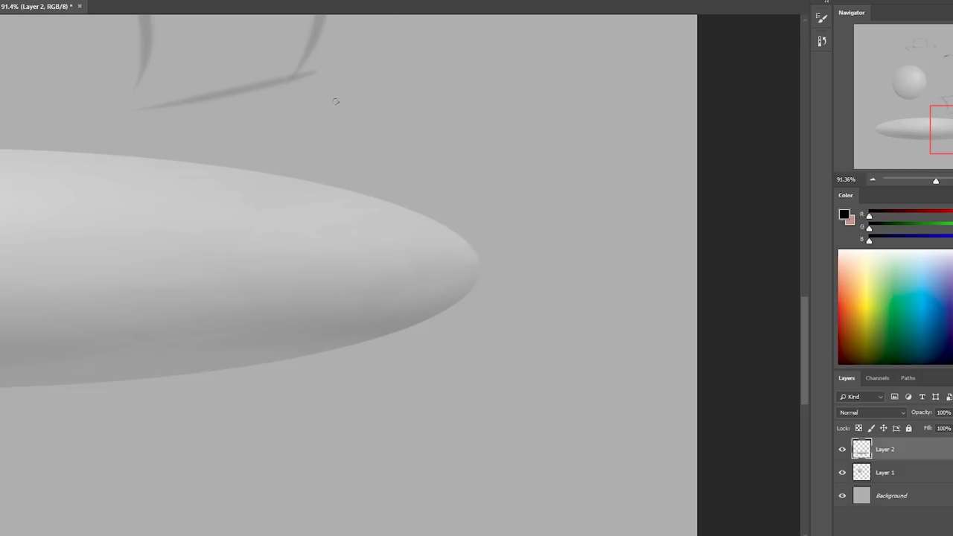
Step: Sketch a triangle, a rectangular frame and an arrow from the triangle to the frame
mouse_move(272, 29)
left_mouse_down()
mouse_move(279, 81)
mouse_move(272, 30)
left_mouse_up()
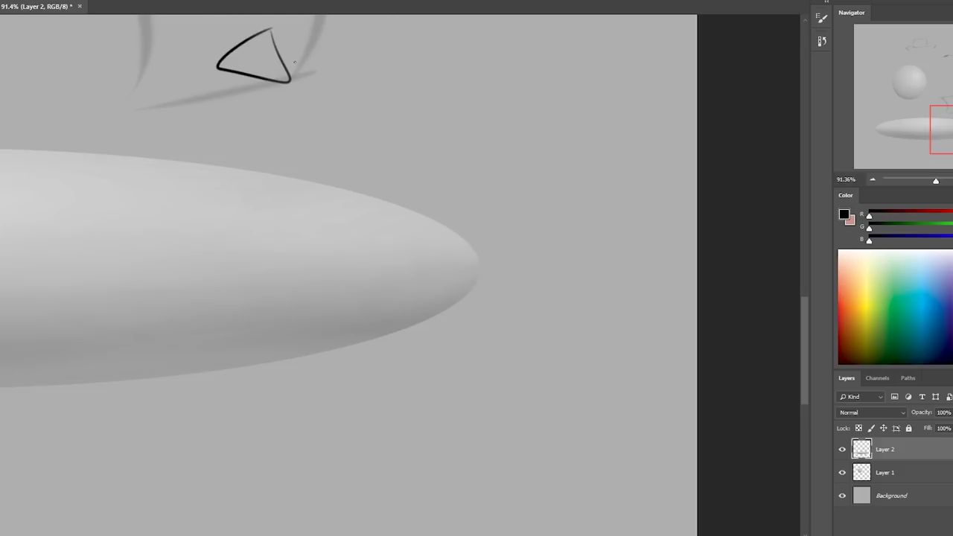
key("e")
mouse_move(481, 23)
left_mouse_down()
mouse_move(529, 68)
mouse_move(512, 23)
left_mouse_up()
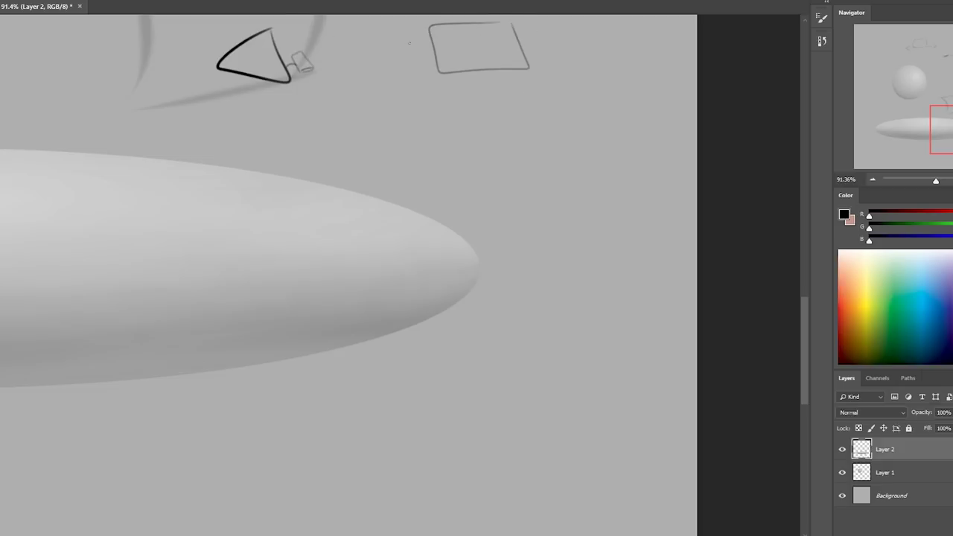
left_click_drag(320, 56, 429, 47)
mouse_move(406, 41)
left_mouse_down()
mouse_move(430, 47)
mouse_move(423, 54)
left_mouse_up()
mouse_move(221, 66)
left_mouse_down()
mouse_move(281, 25)
mouse_move(221, 64)
left_mouse_up()
key("ctrl+z")
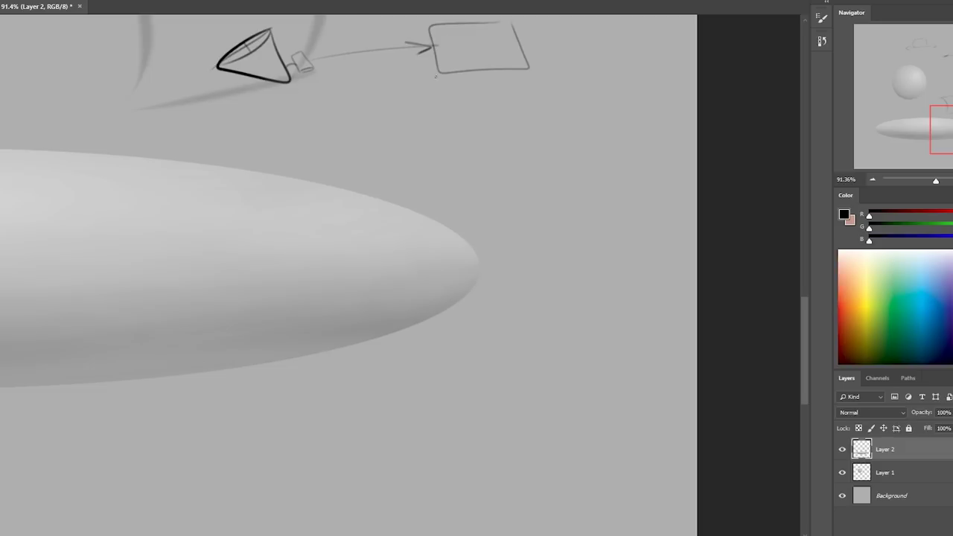
Step: Add inner lines to turn the triangle into a cone
left_click_drag(245, 45, 290, 90)
key("ctrl+z")
left_click_drag(231, 51, 278, 78)
left_click_drag(258, 38, 288, 80)
Step: Sketch a small car on the ellipse's upper edge, plus an arc and shape inside the frame
mouse_move(392, 183)
left_mouse_down()
mouse_move(379, 186)
mouse_move(430, 207)
mouse_move(407, 178)
mouse_move(380, 183)
mouse_move(391, 200)
mouse_move(419, 208)
left_mouse_up()
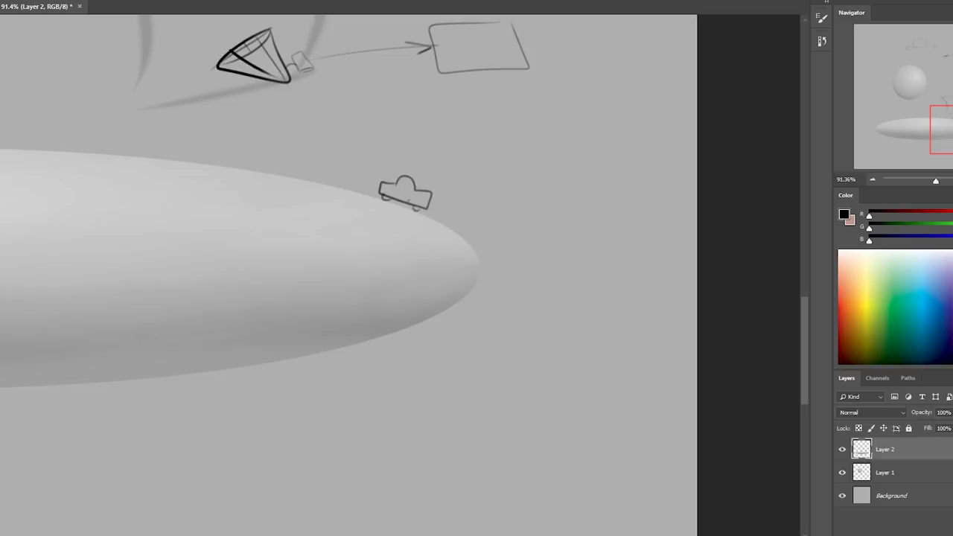
mouse_move(443, 69)
left_mouse_down()
mouse_move(482, 51)
mouse_move(524, 66)
left_mouse_up()
left_click_drag(409, 168, 419, 164)
mouse_move(484, 54)
left_mouse_down()
mouse_move(473, 62)
mouse_move(488, 58)
mouse_move(490, 68)
mouse_move(473, 76)
mouse_move(494, 71)
left_mouse_up()
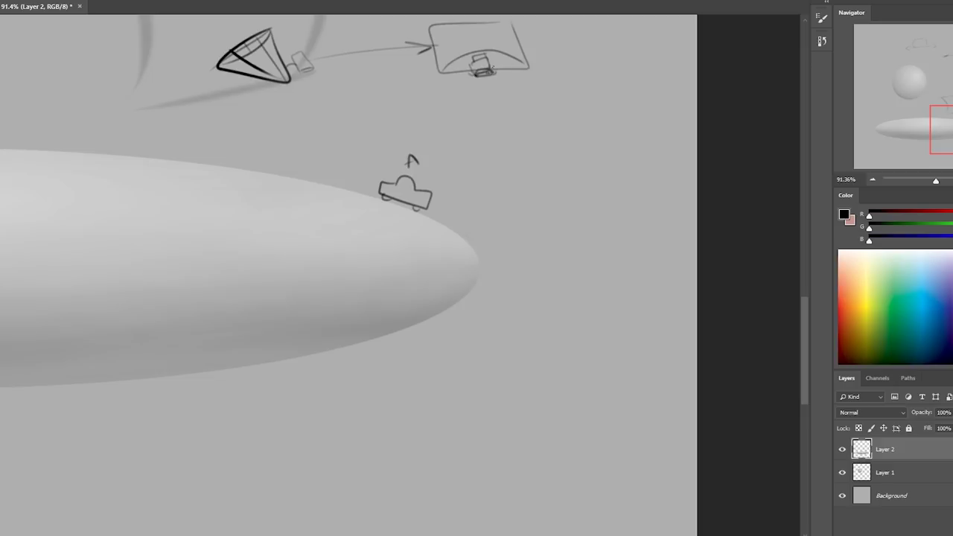
Step: Detail the small car inside the frame and add a slanted shape at the ellipse tip
left_click_drag(487, 63, 472, 69)
left_click_drag(469, 53, 493, 50)
mouse_move(478, 274)
left_mouse_down()
mouse_move(452, 303)
mouse_move(488, 308)
mouse_move(481, 285)
mouse_move(454, 293)
mouse_move(489, 266)
left_mouse_up()
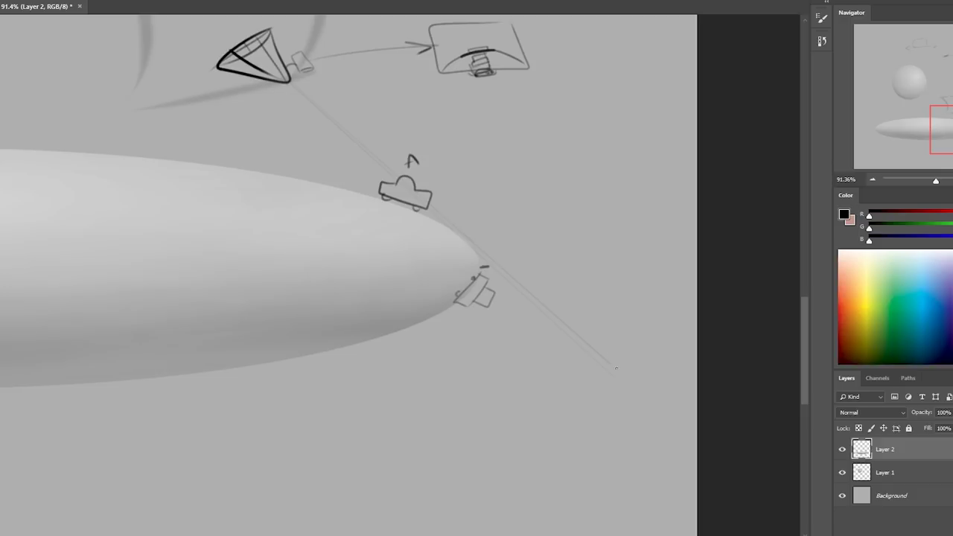
Step: Draw a long line from the cone past the ellipse tip and add tripod strokes in the frame
left_click_drag(615, 368, 607, 347)
mouse_move(481, 50)
left_mouse_down()
mouse_move(472, 71)
mouse_move(493, 49)
mouse_move(475, 51)
mouse_move(487, 33)
left_mouse_up()
mouse_move(486, 34)
left_mouse_down()
mouse_move(482, 50)
mouse_move(506, 75)
left_mouse_up()
left_click_drag(467, 38, 482, 43)
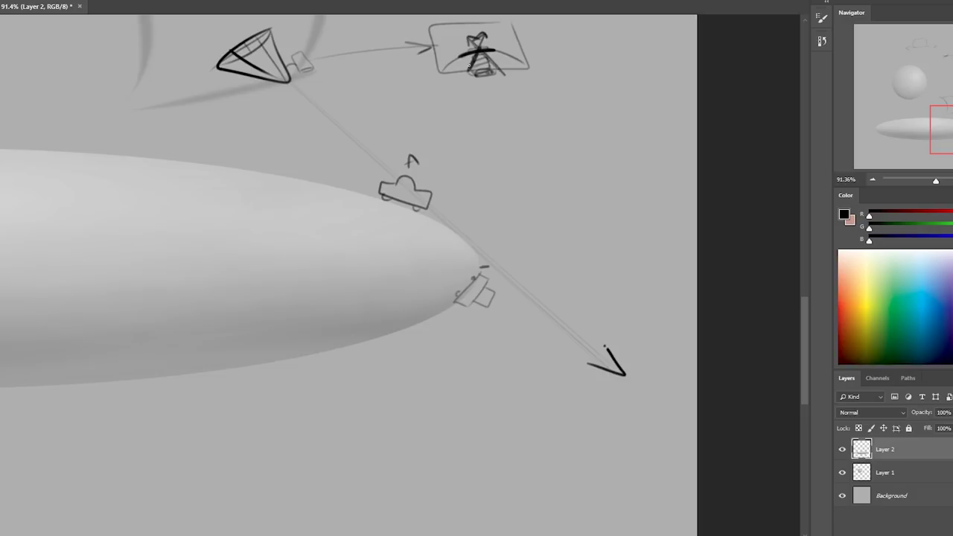
mouse_move(301, 102)
left_mouse_down()
mouse_move(535, 222)
mouse_move(443, 421)
mouse_move(384, 349)
mouse_move(371, 366)
mouse_move(409, 356)
left_mouse_up()
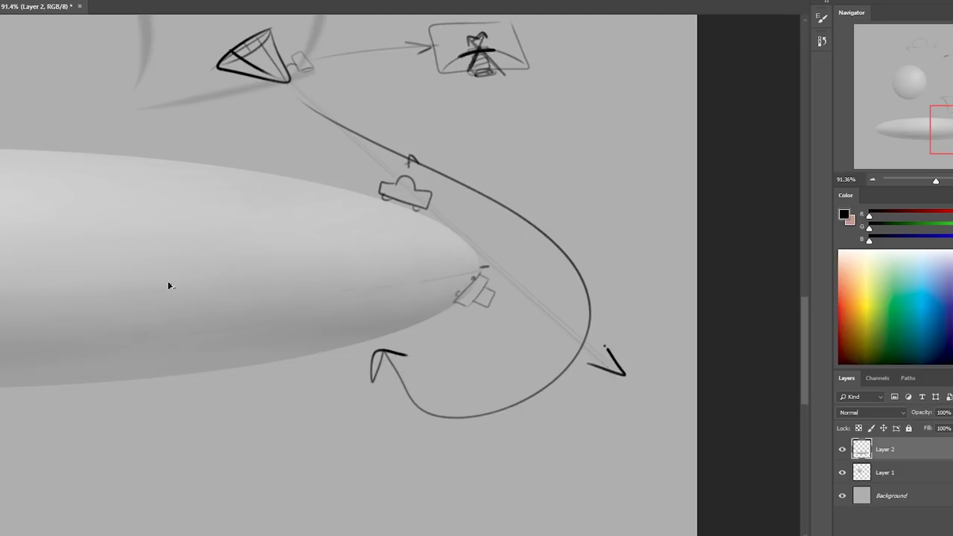
key("ctrl+z")
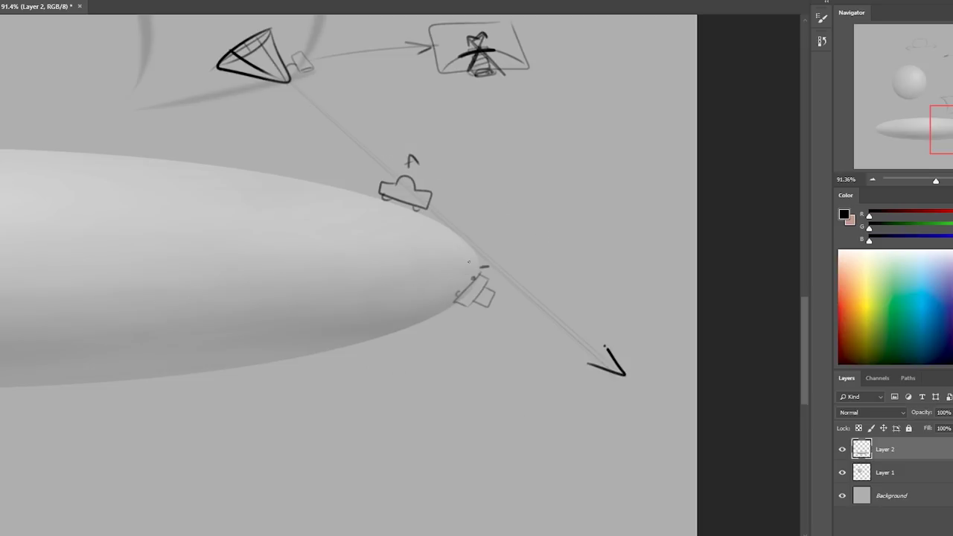
key("ctrl+minus")
key("ctrl+minus")
key("ctrl+minus")
key("ctrl+minus")
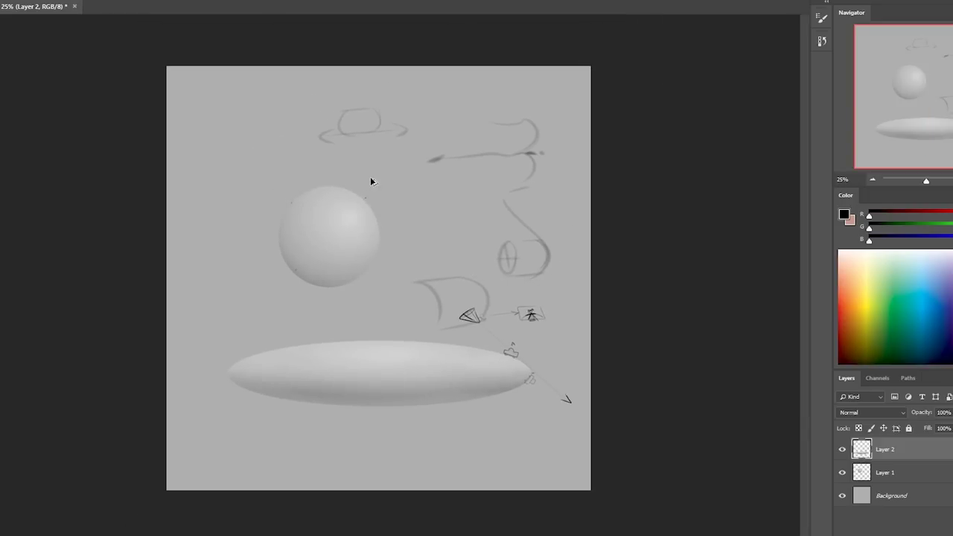
Step: Handwrite a word at the top right, undoing the stray underline strokes
mouse_move(500, 75)
left_mouse_down()
mouse_move(523, 90)
mouse_move(521, 106)
mouse_move(526, 81)
left_mouse_up()
mouse_move(493, 110)
left_mouse_down()
mouse_move(515, 92)
mouse_move(543, 102)
mouse_move(528, 94)
mouse_move(563, 86)
mouse_move(579, 66)
left_mouse_up()
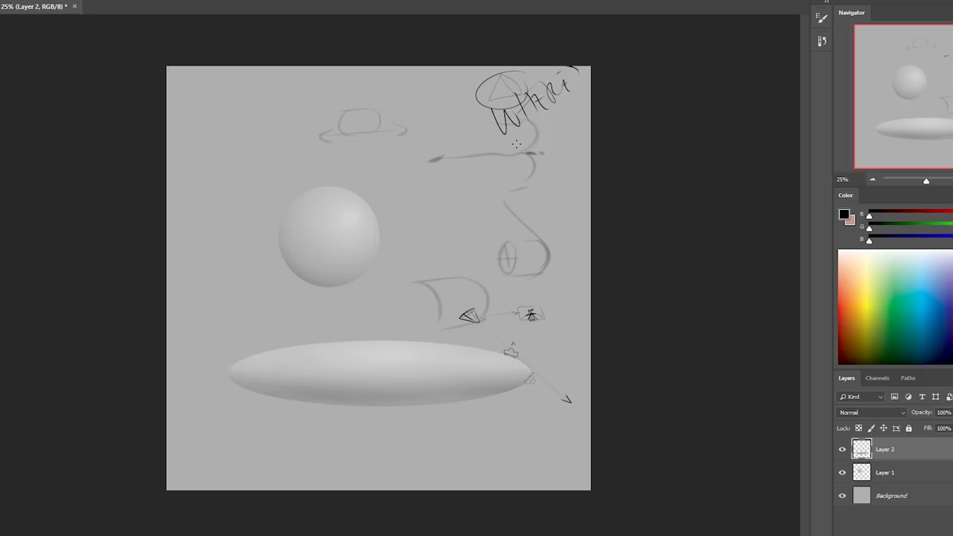
left_click_drag(517, 140, 561, 119)
left_click_drag(519, 146, 558, 126)
key("ctrl+alt+z")
key("ctrl+alt+z")
key("ctrl+alt+z")
Step: Mark the sphere's edge, hatch under the word, and arc the circle to the sphere
left_click_drag(337, 185, 348, 181)
left_click_drag(281, 231, 290, 219)
mouse_move(372, 287)
left_mouse_down()
mouse_move(408, 210)
mouse_move(450, 112)
left_mouse_up()
mouse_move(511, 134)
left_mouse_down()
mouse_move(578, 102)
mouse_move(573, 119)
left_mouse_up()
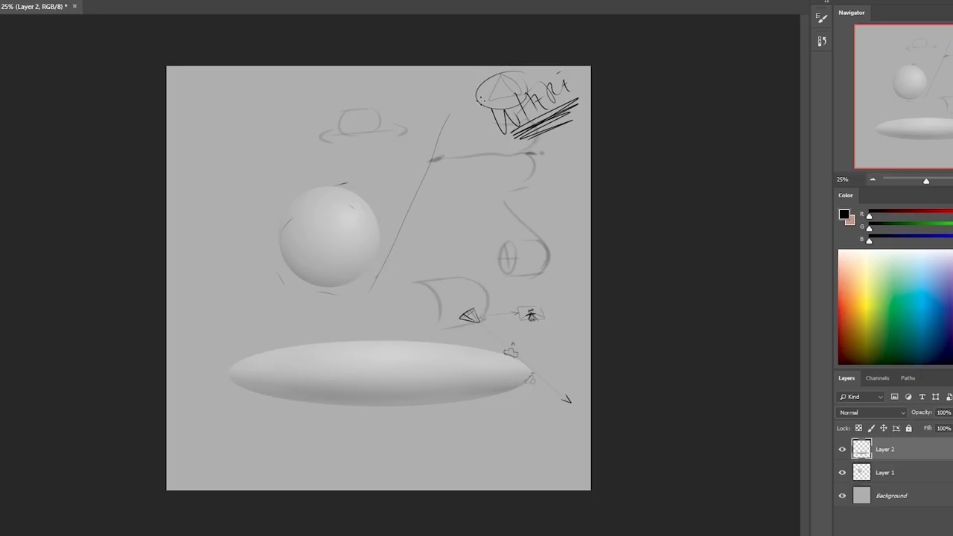
left_click_drag(476, 103, 290, 212)
key("ctrl+z")
left_click_drag(483, 104, 417, 128)
mouse_move(335, 172)
left_mouse_down()
mouse_move(285, 203)
mouse_move(476, 84)
mouse_move(476, 105)
left_mouse_up()
Step: Write an equals sign with a hooked mark on its left and letters on its right
left_click_drag(451, 207, 470, 206)
left_click_drag(453, 215, 466, 213)
left_click_drag(394, 228, 539, 217)
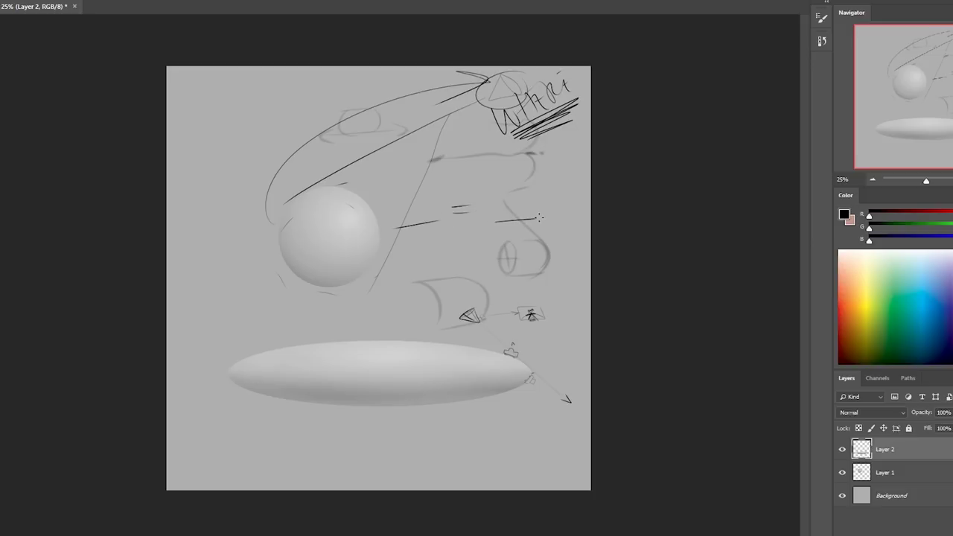
left_click_drag(391, 203, 402, 207)
mouse_move(511, 192)
left_mouse_down()
mouse_move(506, 205)
mouse_move(522, 199)
left_mouse_up()
Step: Sketch a box at the top left, an arrowed arc past the sphere, and a loop below the ellipse
left_click_drag(275, 92, 213, 100)
left_click_drag(213, 101, 268, 118)
mouse_move(186, 125)
left_mouse_down()
mouse_move(197, 161)
mouse_move(268, 158)
left_mouse_up()
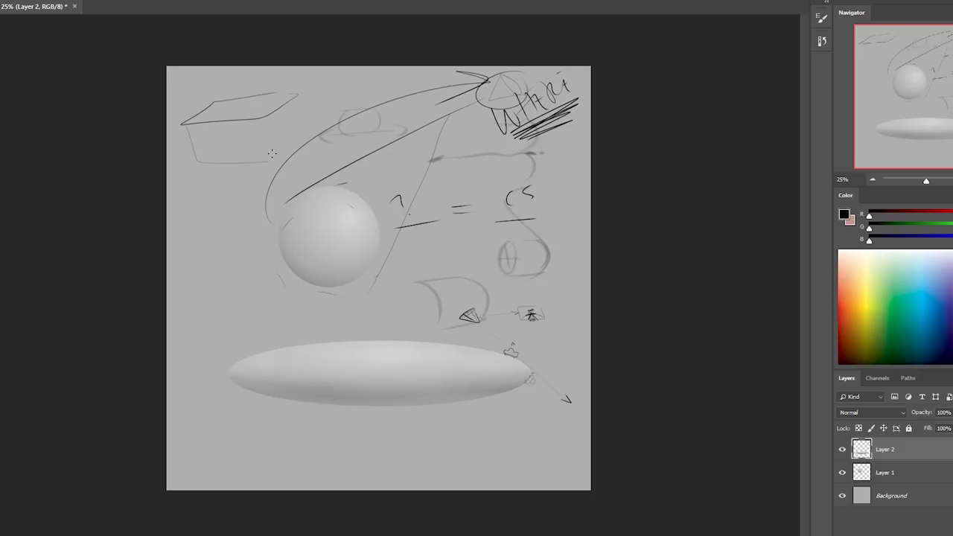
left_click_drag(268, 120, 268, 153)
mouse_move(303, 94)
left_mouse_down()
mouse_move(304, 120)
mouse_move(390, 223)
mouse_move(381, 330)
mouse_move(408, 306)
left_mouse_up()
mouse_move(300, 460)
left_mouse_down()
mouse_move(451, 445)
mouse_move(302, 463)
left_mouse_up()
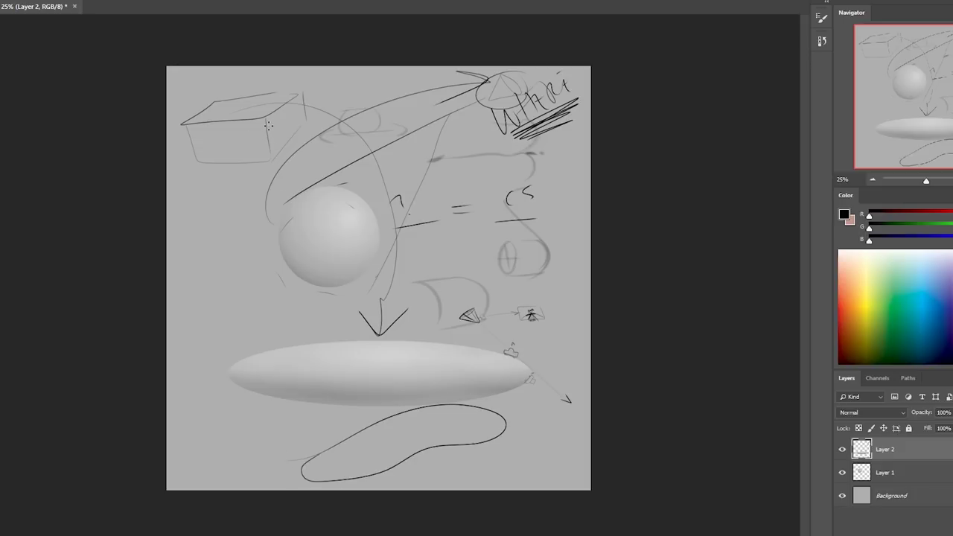
Step: Undo long lines through the sphere, then loop the cone sketch and trace the ellipse's lower-right edge
mouse_move(414, 245)
left_mouse_down()
mouse_move(420, 429)
mouse_move(412, 436)
left_mouse_up()
left_click_drag(310, 156, 407, 375)
mouse_move(275, 129)
left_mouse_down()
mouse_move(386, 318)
mouse_move(406, 436)
left_mouse_up()
left_click_drag(379, 201, 393, 235)
key("ctrl+z")
key("ctrl+z")
key("ctrl+z")
key("ctrl+z")
mouse_move(454, 326)
left_mouse_down()
mouse_move(463, 332)
mouse_move(450, 319)
left_mouse_up()
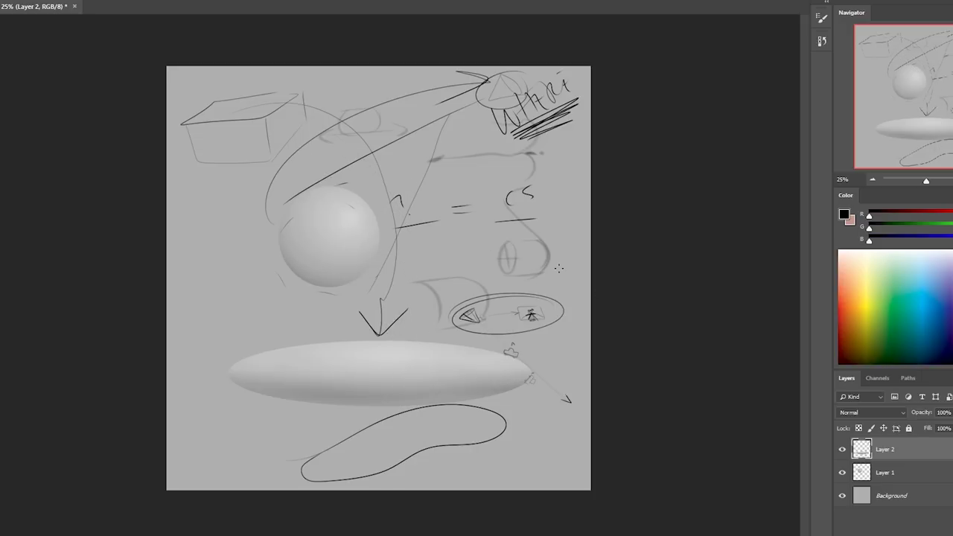
left_click_drag(529, 372, 466, 384)
left_click_drag(480, 318, 449, 306)
Step: Draw triangles right of the ellipse and inside the bottom loop, plus a small cone near the sphere
mouse_move(572, 337)
left_mouse_down()
mouse_move(583, 350)
mouse_move(563, 351)
left_mouse_up()
mouse_move(447, 402)
left_mouse_down()
mouse_move(603, 341)
mouse_move(589, 363)
left_mouse_up()
key("ctrl+z")
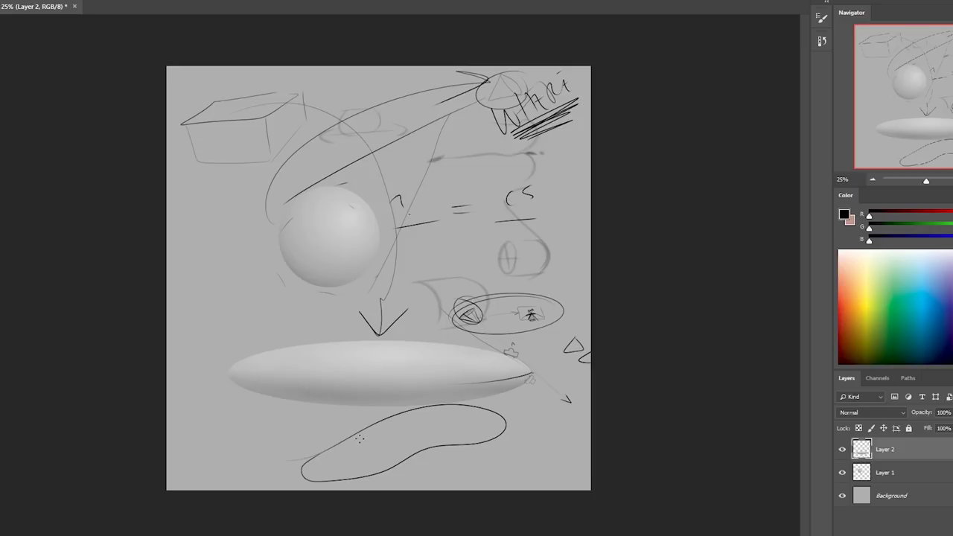
mouse_move(358, 439)
left_mouse_down()
mouse_move(376, 455)
mouse_move(359, 434)
left_mouse_up()
left_click_drag(306, 397, 359, 431)
mouse_move(200, 285)
left_mouse_down()
mouse_move(223, 275)
mouse_move(235, 292)
left_mouse_up()
Step: Draw a hooked line and lines out left from the sphere, then undo the last strokes
mouse_move(314, 349)
left_mouse_down()
mouse_move(267, 287)
mouse_move(271, 310)
left_mouse_up()
left_click_drag(292, 253, 223, 283)
left_click_drag(297, 269, 277, 328)
left_click_drag(324, 281, 324, 302)
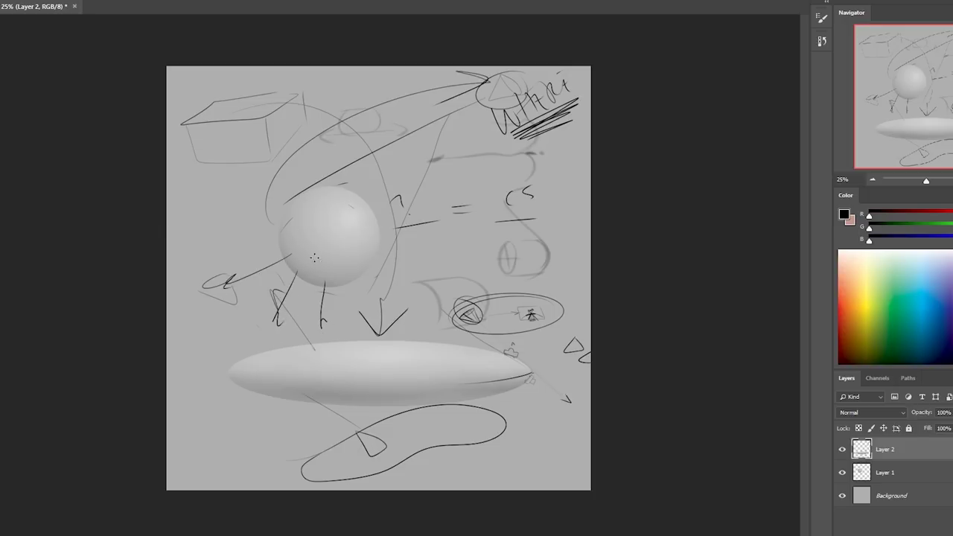
key("ctrl+z")
key("ctrl+z")
key("ctrl+z")
Step: Zoom in and draw the first plane patch on the sphere's edge with long leftward arrows
key("ctrl+plus")
left_click_drag(345, 286, 417, 286)
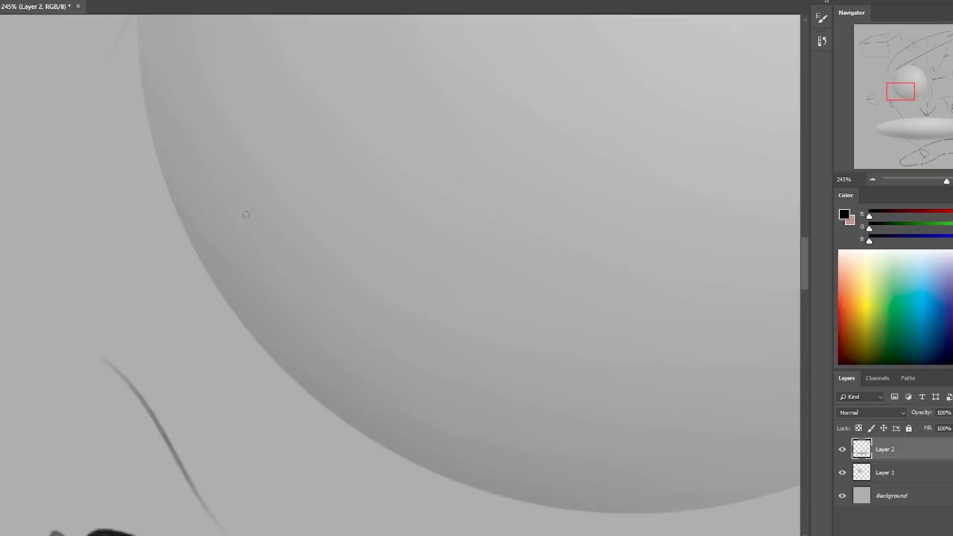
mouse_move(190, 246)
left_mouse_down()
mouse_move(215, 235)
mouse_move(226, 274)
left_mouse_up()
mouse_move(190, 246)
left_mouse_down()
mouse_move(250, 264)
mouse_move(95, 325)
left_mouse_up()
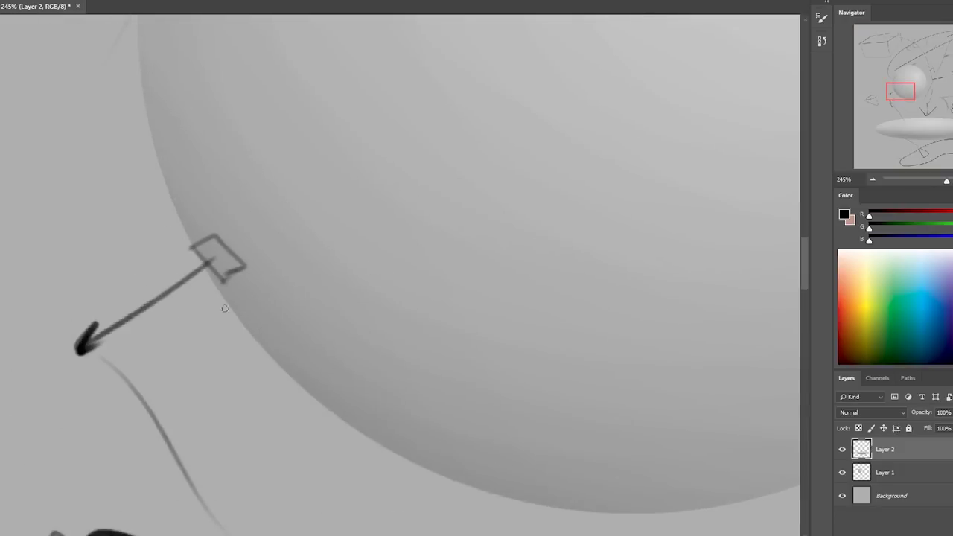
key("ctrl+z")
left_click_drag(212, 261, 43, 360)
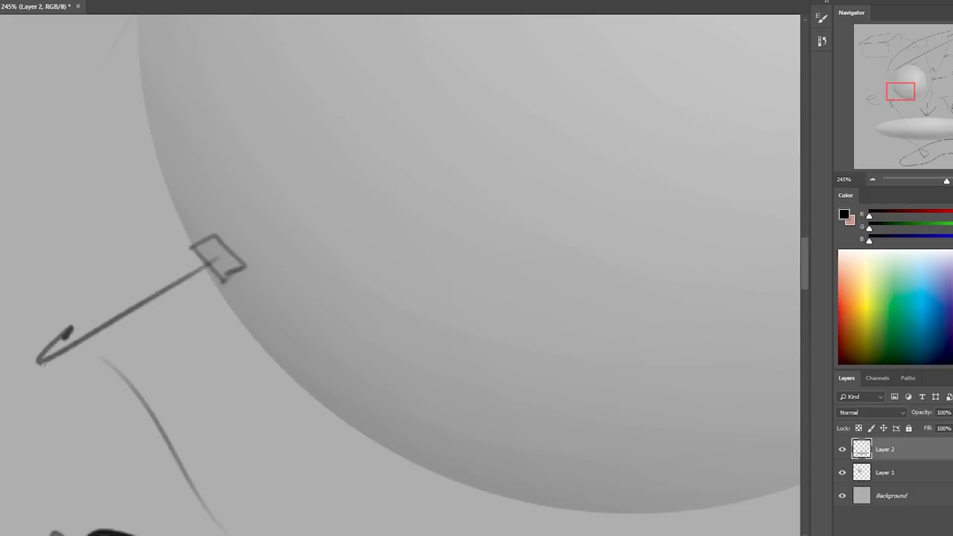
left_click_drag(72, 328, 42, 363)
mouse_move(255, 215)
left_mouse_down()
mouse_move(119, 249)
mouse_move(43, 253)
mouse_move(91, 233)
left_mouse_up()
Step: Add a second, third and fourth patch along the lower-left edge, each with an outward arrow
mouse_move(228, 306)
left_mouse_down()
mouse_move(243, 294)
mouse_move(158, 376)
mouse_move(182, 383)
left_mouse_up()
mouse_move(282, 360)
left_mouse_down()
mouse_move(333, 372)
mouse_move(314, 387)
left_mouse_up()
left_click_drag(303, 368, 214, 501)
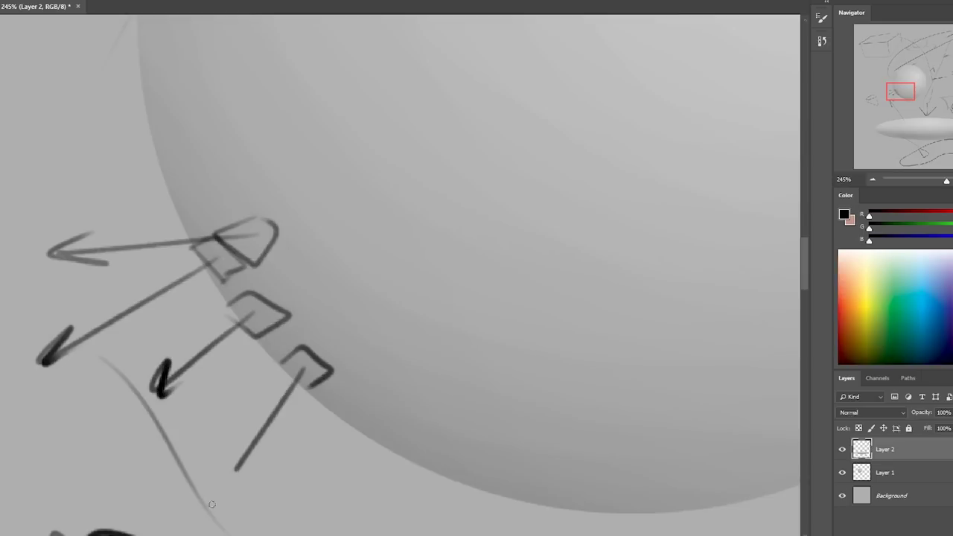
left_click_drag(218, 454, 256, 470)
mouse_move(332, 420)
left_mouse_down()
mouse_move(344, 411)
mouse_move(390, 441)
mouse_move(316, 522)
mouse_move(347, 507)
left_mouse_up()
scroll(518, 481, "down", 8)
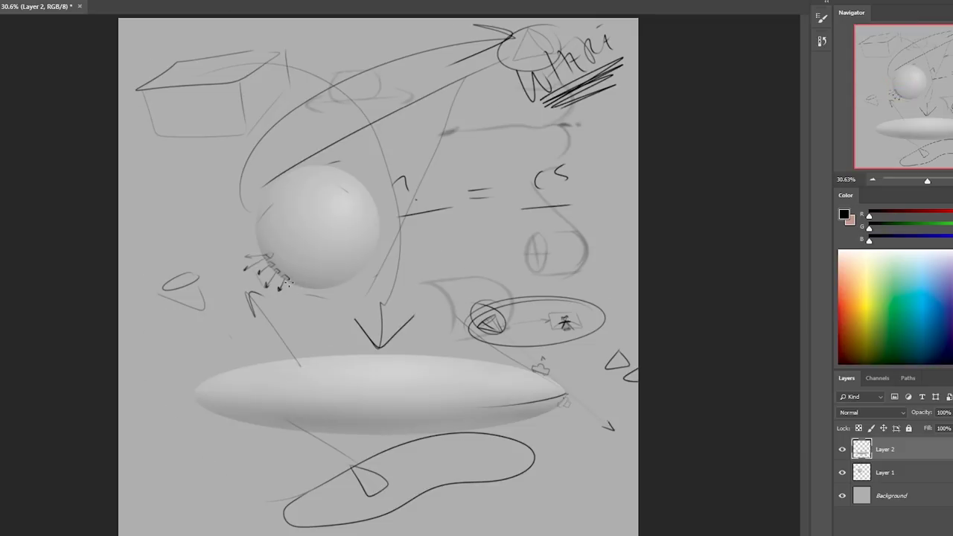
Step: Draw small arrows, a zigzag and a long arrow below the sphere, plus a cone linked to it
mouse_move(293, 284)
left_mouse_down()
mouse_move(289, 313)
mouse_move(308, 283)
mouse_move(316, 314)
left_mouse_up()
mouse_move(266, 256)
left_mouse_down()
mouse_move(196, 285)
mouse_move(228, 287)
left_mouse_up()
mouse_move(315, 297)
left_mouse_down()
mouse_move(325, 378)
mouse_move(343, 354)
left_mouse_up()
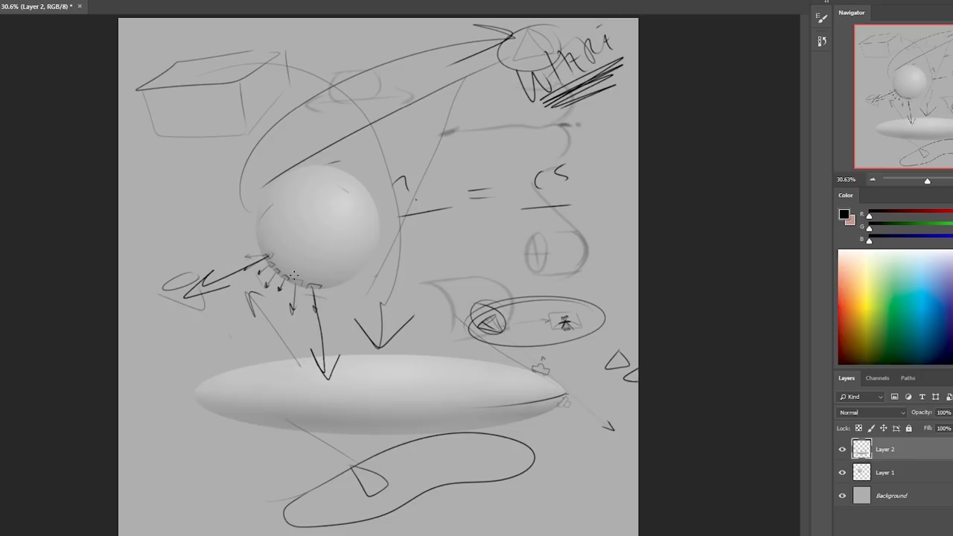
left_click_drag(155, 125, 191, 148)
mouse_move(172, 111)
left_mouse_down()
mouse_move(195, 150)
mouse_move(171, 135)
mouse_move(162, 123)
mouse_move(172, 115)
mouse_move(173, 132)
mouse_move(167, 126)
mouse_move(259, 248)
left_mouse_up()
left_click_drag(193, 152, 264, 206)
Step: Circle the lower-left arrow tip, sketch a small edge ellipse, and try ray strokes toward it
mouse_move(272, 258)
left_mouse_down()
mouse_move(245, 255)
mouse_move(269, 250)
left_mouse_up()
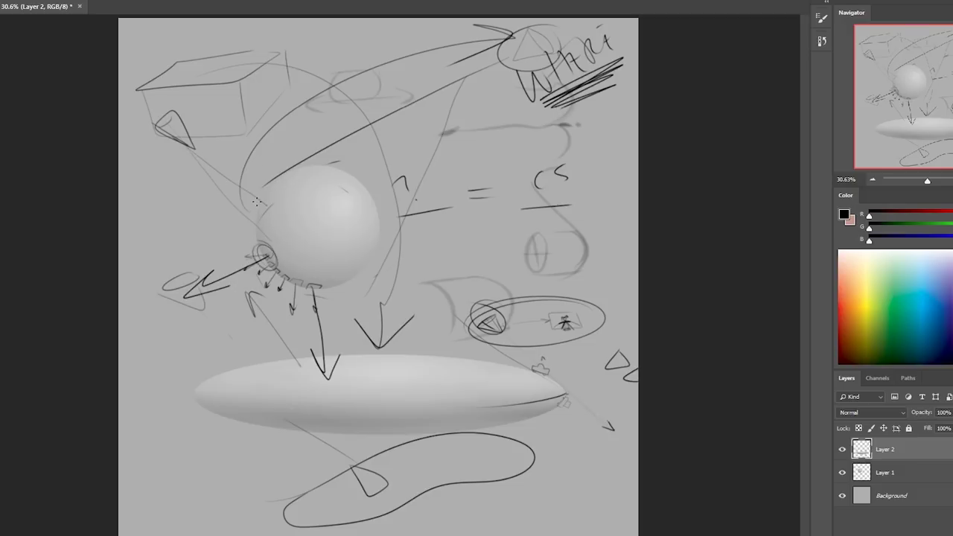
mouse_move(273, 195)
left_mouse_down()
mouse_move(260, 211)
mouse_move(286, 195)
left_mouse_up()
left_click_drag(180, 172, 260, 252)
left_click_drag(296, 286, 370, 360)
key("ctrl+z")
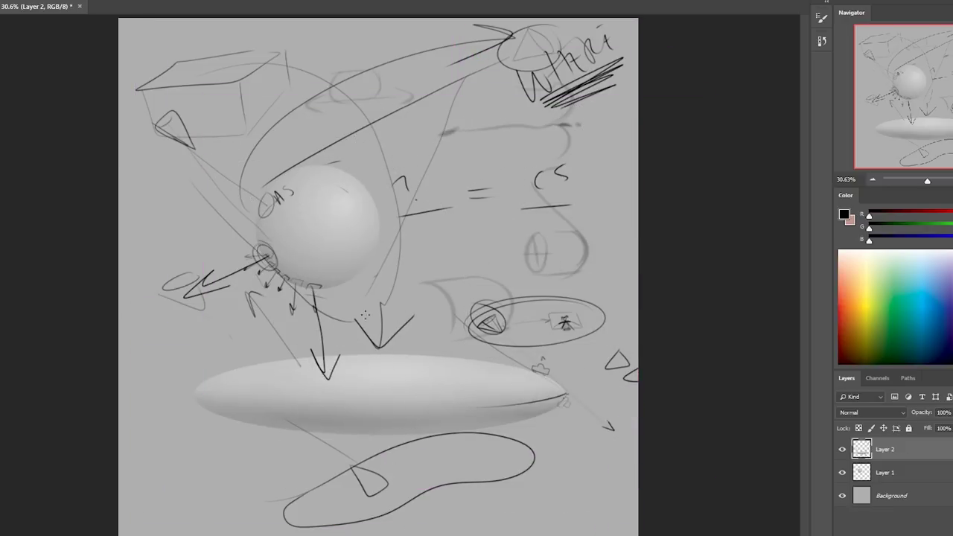
mouse_move(192, 196)
left_mouse_down()
mouse_move(328, 332)
mouse_move(259, 254)
left_mouse_up()
key("ctrl+z")
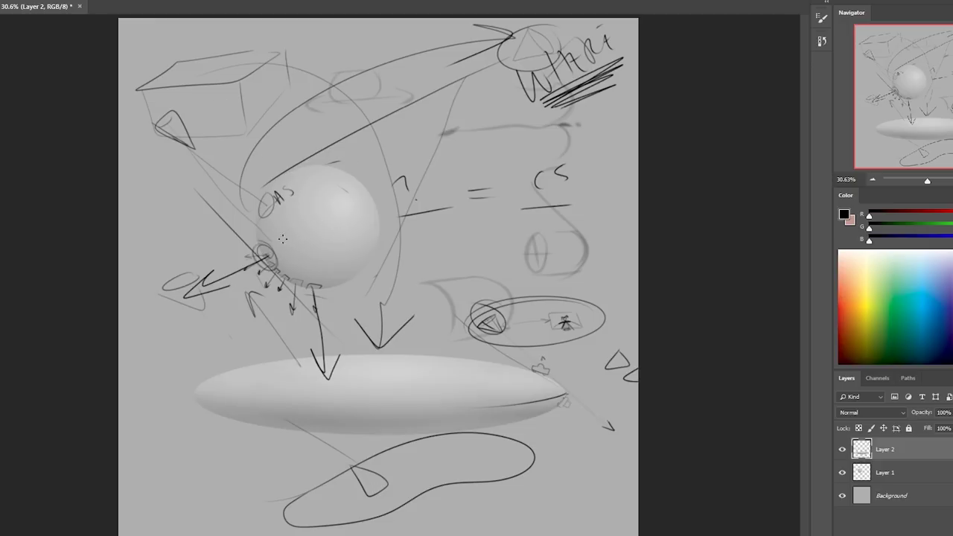
Step: Sketch contour lines across the sphere and short strokes around the OAS marks
left_click_drag(289, 224, 360, 182)
mouse_move(344, 184)
left_mouse_down()
mouse_move(257, 249)
mouse_move(307, 193)
mouse_move(256, 228)
mouse_move(323, 171)
left_mouse_up()
mouse_move(262, 209)
left_mouse_down()
mouse_move(311, 172)
mouse_move(289, 172)
mouse_move(275, 186)
left_mouse_up()
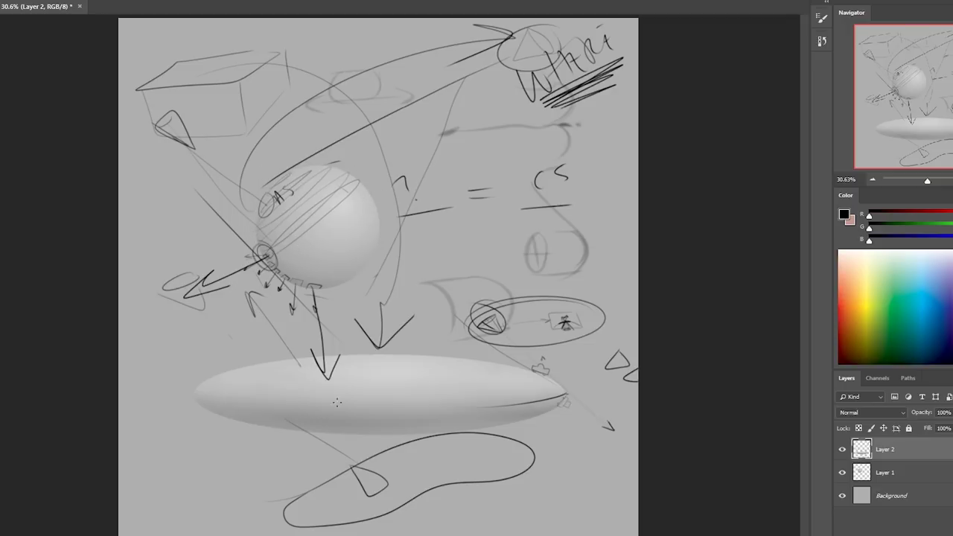
Step: Trace the flat ellipse's lower edge and stack contour lines across it
left_click_drag(208, 402, 557, 392)
key("ctrl+z")
mouse_move(242, 404)
left_mouse_down()
mouse_move(511, 408)
mouse_move(463, 390)
left_mouse_up()
left_click_drag(228, 383, 536, 382)
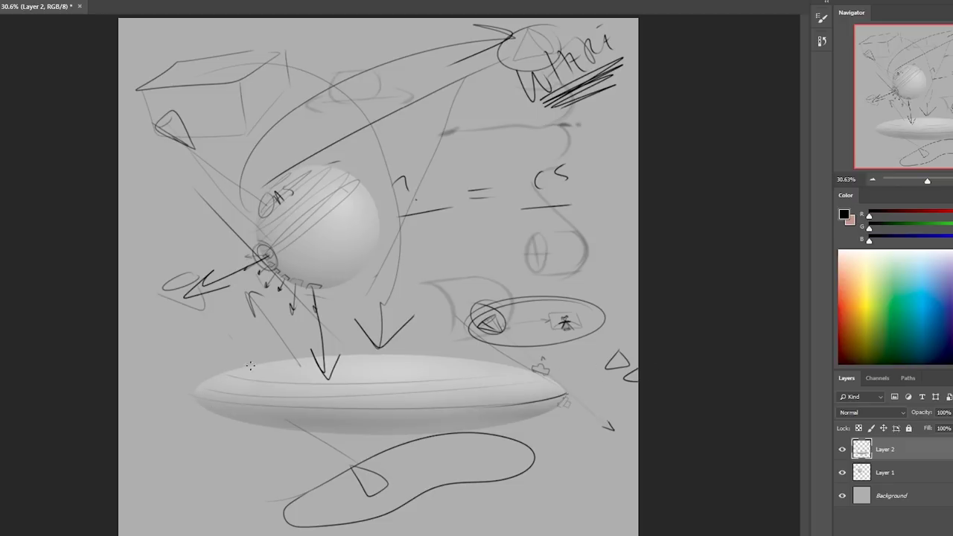
left_click_drag(254, 373, 506, 368)
left_click_drag(291, 365, 461, 360)
Step: Draw two downward arrows and write notes, including 'form', below the ellipse
left_click_drag(186, 305, 172, 451)
left_click_drag(188, 442, 174, 451)
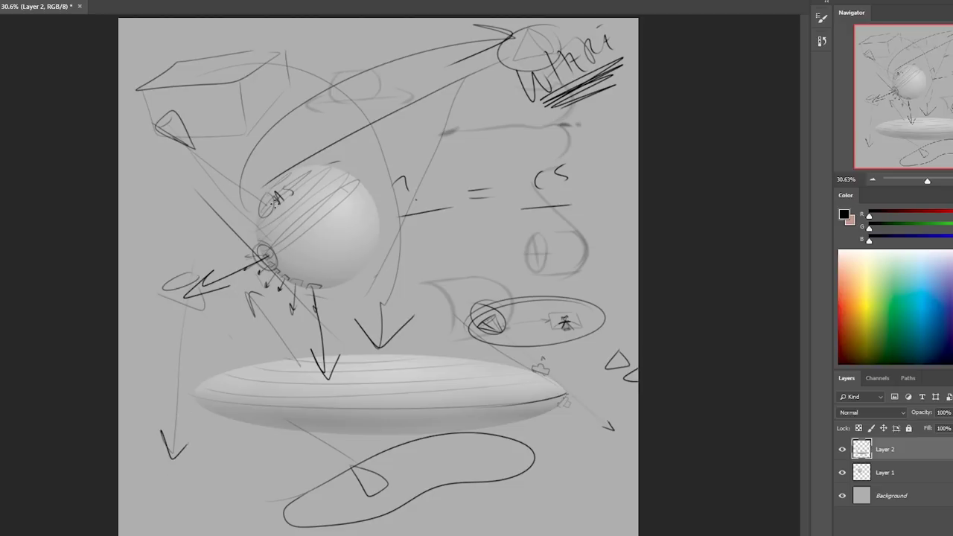
left_click_drag(353, 356, 372, 453)
left_click_drag(349, 424, 374, 455)
mouse_move(149, 492)
left_mouse_down()
mouse_move(207, 471)
mouse_move(176, 474)
mouse_move(192, 449)
mouse_move(216, 446)
left_mouse_up()
mouse_move(362, 467)
left_mouse_down()
mouse_move(393, 474)
mouse_move(444, 448)
left_mouse_up()
mouse_move(377, 476)
left_mouse_down()
mouse_move(412, 493)
mouse_move(435, 463)
left_mouse_up()
Step: Brush a long curving arrow from the top down to the lower right
mouse_move(315, 114)
left_mouse_down()
mouse_move(596, 306)
mouse_move(632, 432)
left_mouse_up()
key("ctrl+z")
mouse_move(321, 108)
left_mouse_down()
mouse_move(630, 433)
mouse_move(638, 469)
left_mouse_up()
mouse_move(601, 419)
left_mouse_down()
mouse_move(624, 460)
mouse_move(633, 441)
left_mouse_up()
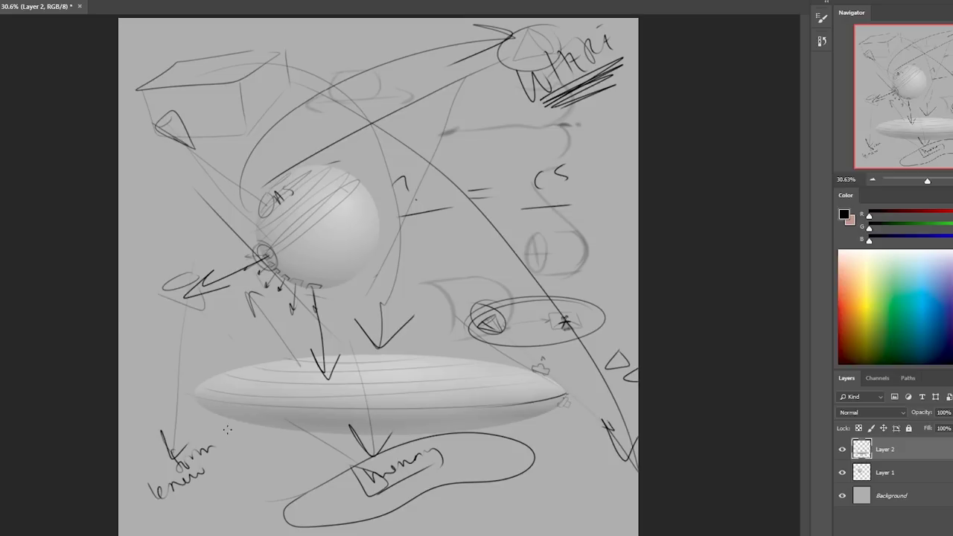
Step: Ring the lower-left note, add arrows into the notes, and write an underlined 'ref' at lower right
mouse_move(227, 429)
left_mouse_down()
mouse_move(253, 477)
mouse_move(223, 416)
mouse_move(171, 507)
left_mouse_up()
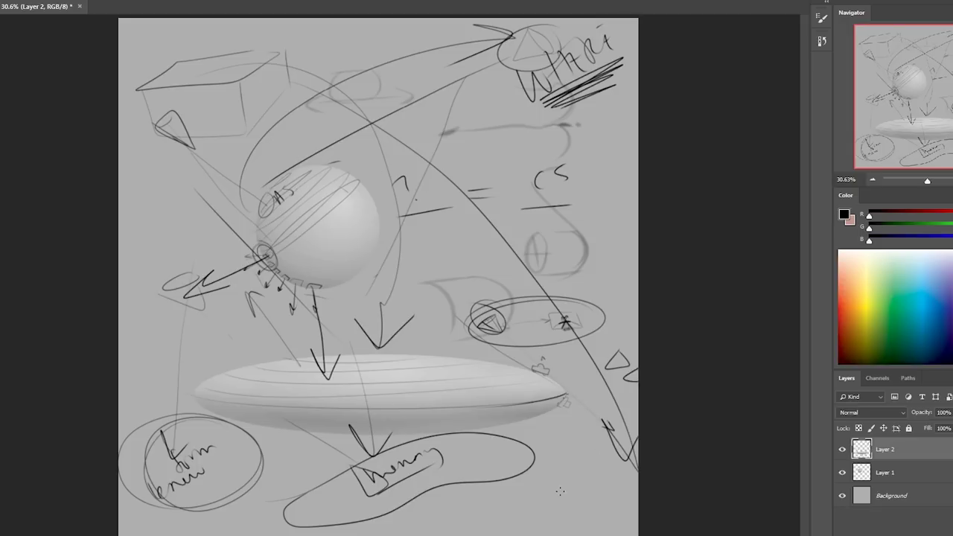
left_click_drag(560, 492, 592, 469)
mouse_move(281, 462)
left_mouse_down()
mouse_move(223, 463)
mouse_move(236, 469)
left_mouse_up()
left_click_drag(453, 465, 478, 480)
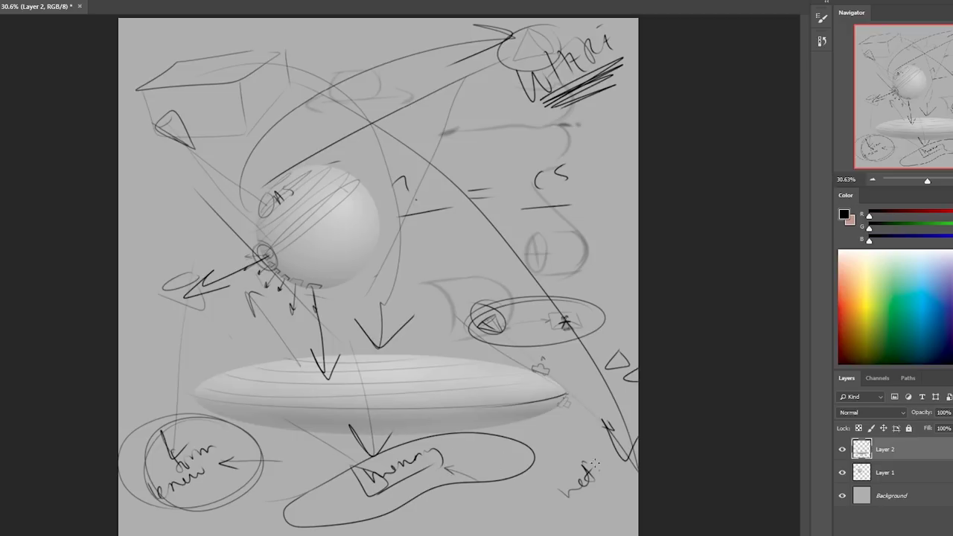
left_click_drag(567, 494, 609, 488)
Step: Draw a downward arrow beside the small ellipse and darken the flat disc's bottom edge
left_click_drag(460, 301, 439, 356)
mouse_move(435, 336)
left_mouse_down()
mouse_move(439, 358)
mouse_move(454, 349)
left_mouse_up()
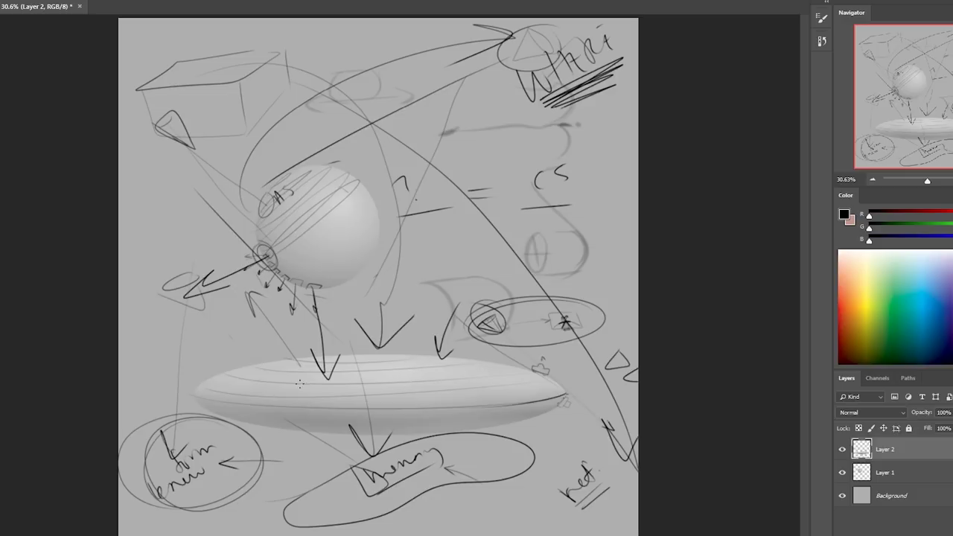
mouse_move(209, 405)
left_mouse_down()
mouse_move(313, 428)
mouse_move(556, 408)
mouse_move(423, 434)
mouse_move(320, 430)
mouse_move(220, 411)
left_mouse_up()
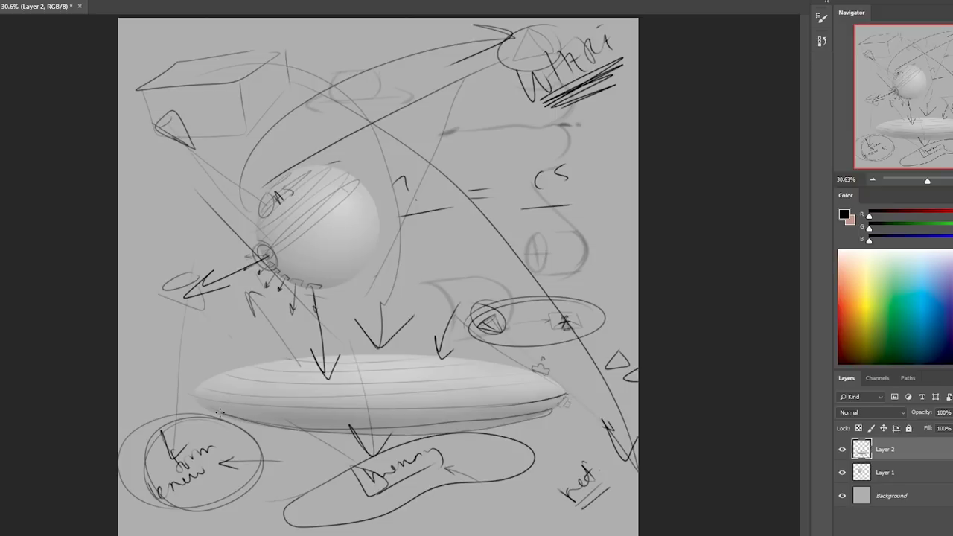
mouse_move(398, 415)
left_mouse_down()
mouse_move(477, 418)
mouse_move(365, 424)
mouse_move(493, 419)
left_mouse_up()
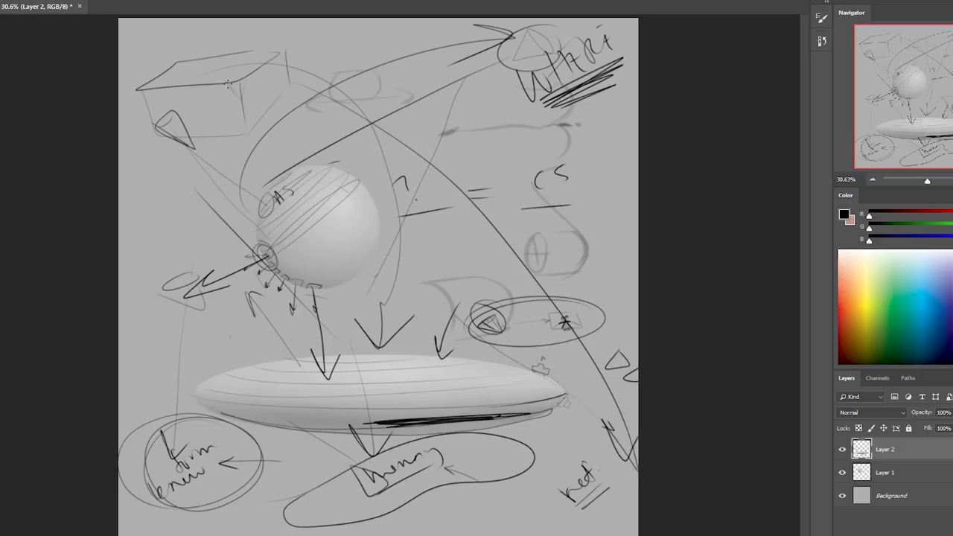
Step: Add faint strokes by the cone, hatch the flat ellipse's underside, and box the CS sketch
left_click_drag(141, 93, 149, 108)
mouse_move(499, 321)
left_mouse_down()
mouse_move(544, 329)
mouse_move(503, 343)
left_mouse_up()
left_click_drag(493, 337, 583, 399)
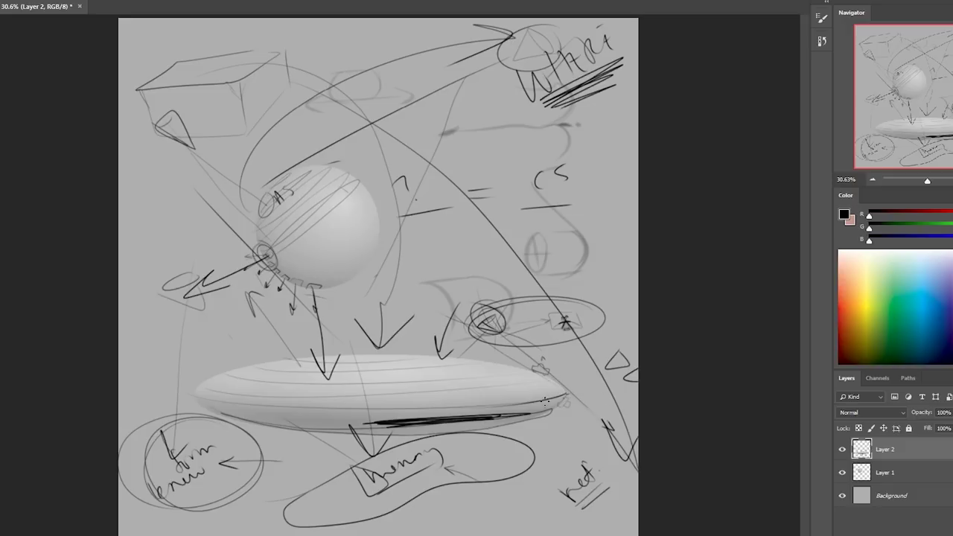
mouse_move(544, 400)
left_mouse_down()
mouse_move(305, 423)
mouse_move(201, 402)
mouse_move(492, 394)
left_mouse_up()
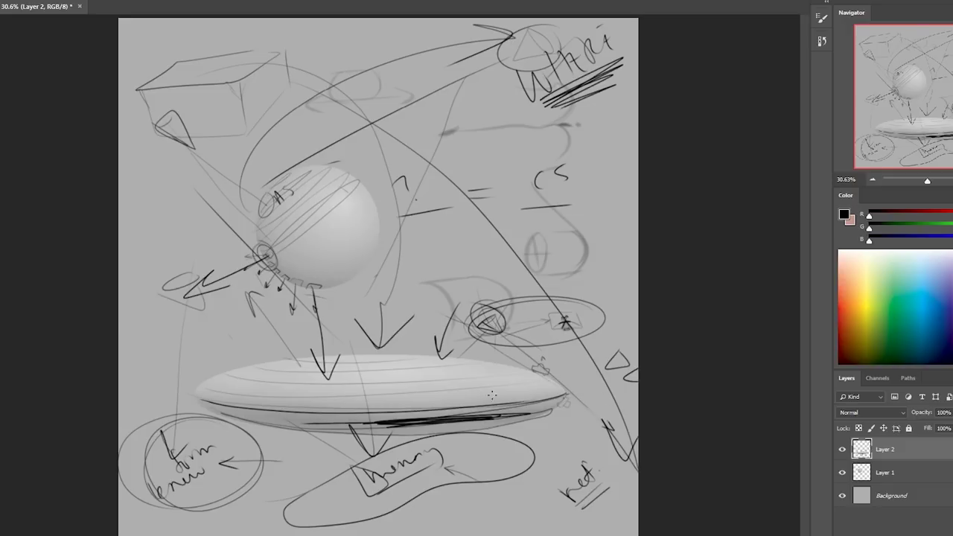
mouse_move(198, 396)
left_mouse_down()
mouse_move(506, 408)
mouse_move(558, 395)
mouse_move(556, 405)
mouse_move(560, 395)
mouse_move(359, 434)
mouse_move(317, 436)
mouse_move(355, 414)
mouse_move(254, 427)
mouse_move(239, 409)
mouse_move(195, 399)
left_mouse_up()
left_click_drag(298, 417, 491, 412)
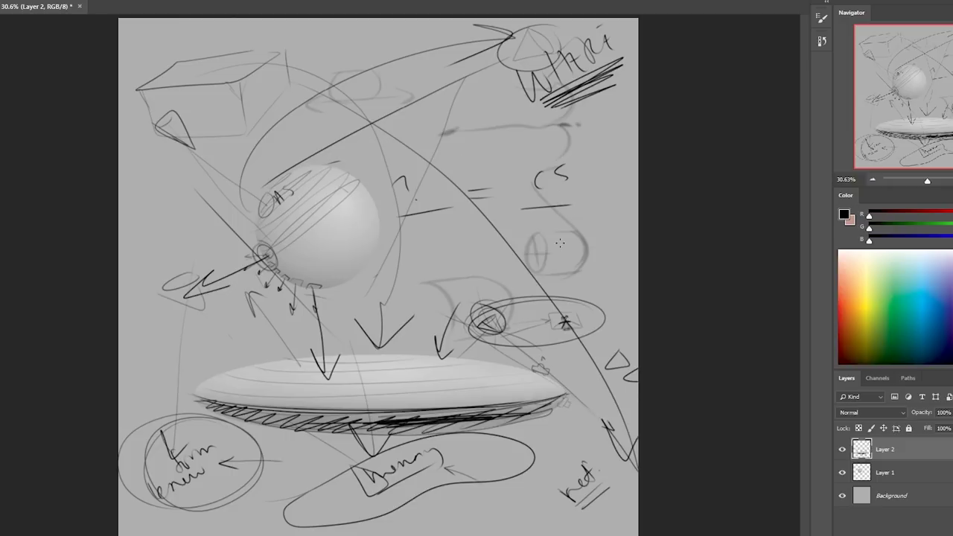
mouse_move(465, 118)
left_mouse_down()
mouse_move(464, 201)
mouse_move(615, 116)
mouse_move(615, 221)
mouse_move(454, 232)
mouse_move(329, 271)
left_mouse_up()
Step: Draw long horizontal guide lines, extend the box, and sketch a small window rectangle
left_click_drag(318, 116, 454, 112)
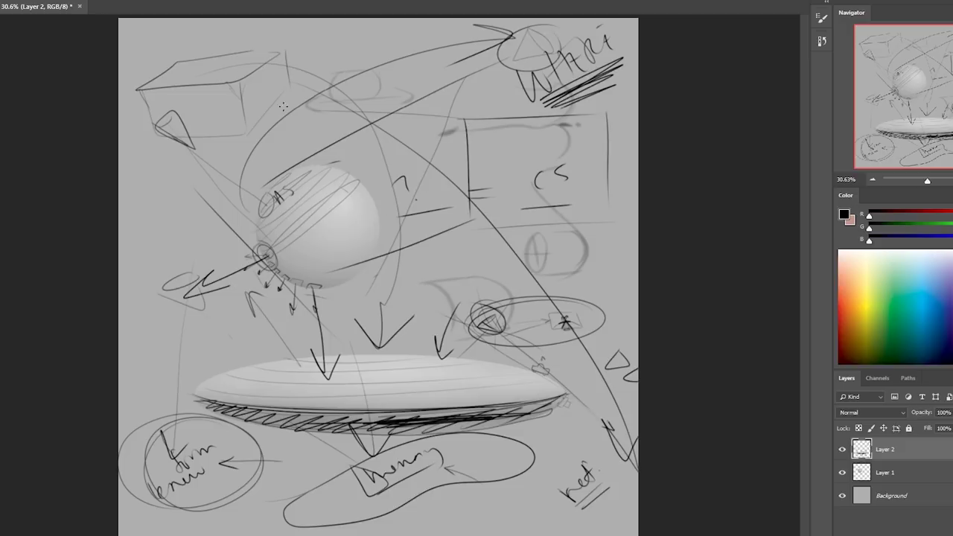
mouse_move(279, 106)
left_mouse_down()
mouse_move(646, 99)
mouse_move(655, 117)
mouse_move(594, 114)
mouse_move(635, 98)
left_mouse_up()
left_click_drag(612, 220, 638, 234)
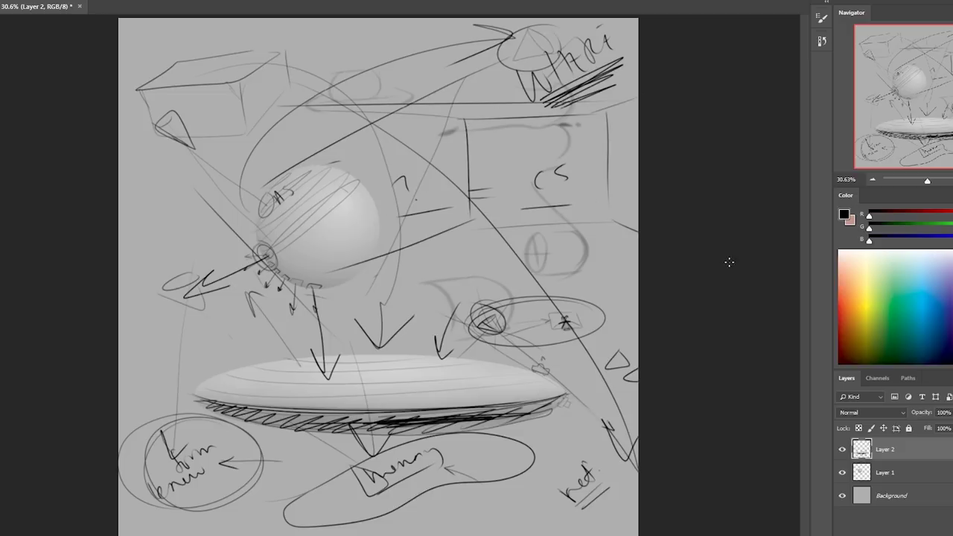
left_click_drag(638, 272, 290, 280)
mouse_move(567, 125)
left_mouse_down()
mouse_move(566, 136)
mouse_move(603, 158)
left_mouse_up()
left_click_drag(603, 134, 585, 125)
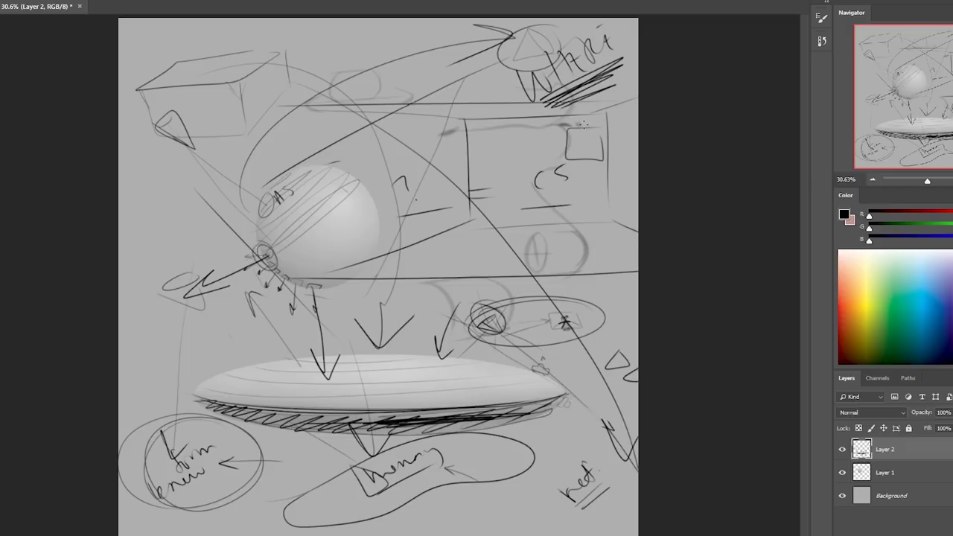
mouse_move(493, 108)
left_mouse_down()
mouse_move(457, 112)
mouse_move(497, 112)
left_mouse_up()
mouse_move(441, 135)
left_mouse_down()
mouse_move(399, 174)
mouse_move(445, 142)
left_mouse_up()
left_click_drag(615, 192, 637, 214)
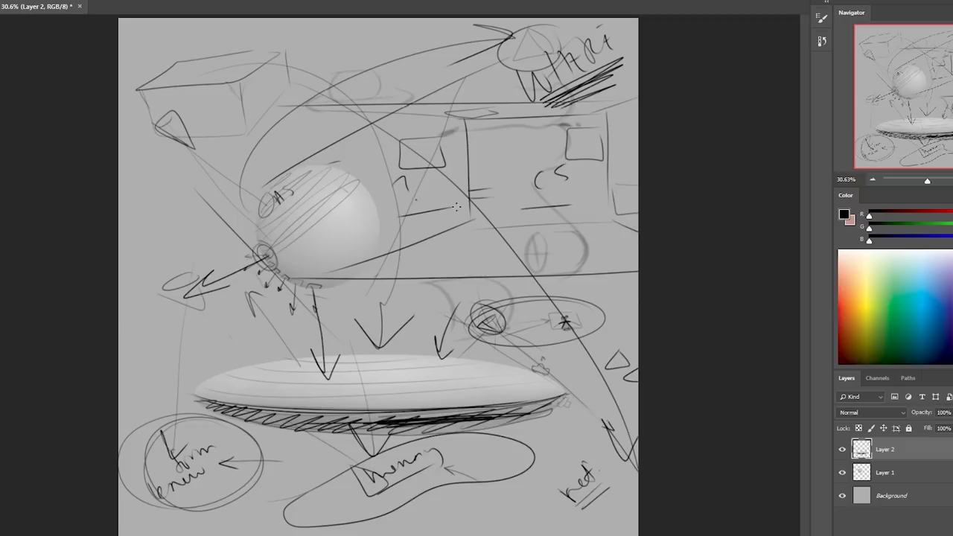
left_click_drag(599, 219, 441, 217)
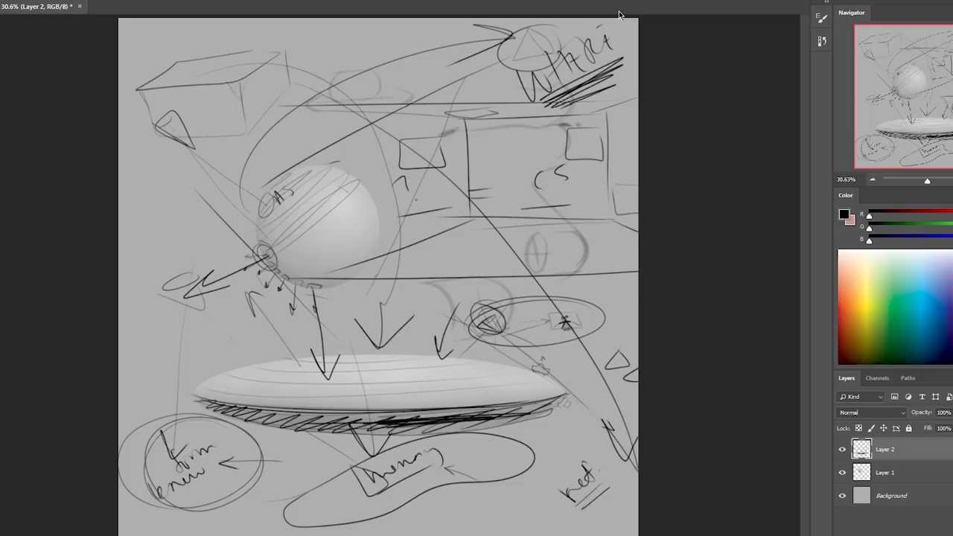
Step: Add an ellipse and curve near the top and diagonal strokes across the large rectangle
left_click_drag(402, 31, 402, 26)
left_click_drag(620, 21, 603, 58)
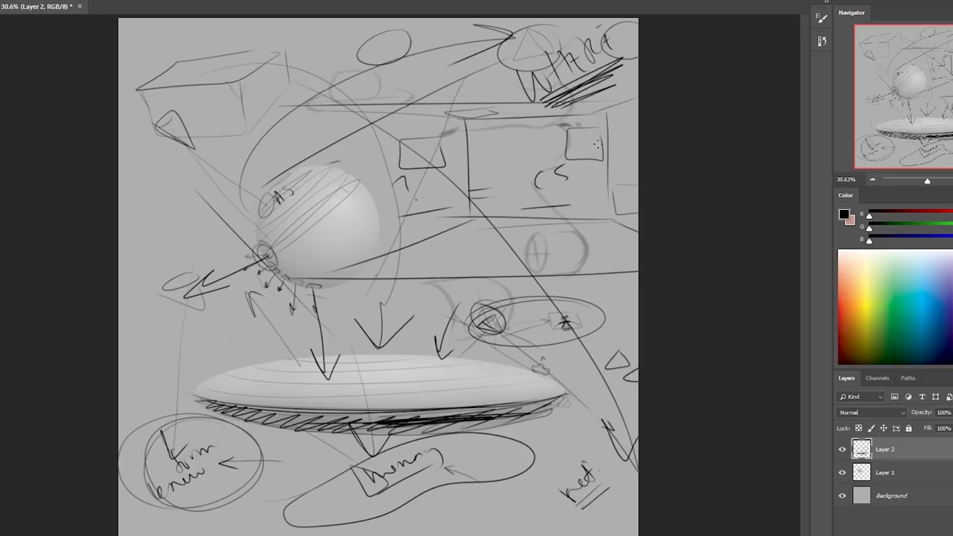
left_click_drag(569, 134, 462, 225)
left_click_drag(600, 158, 557, 204)
left_click_drag(615, 187, 580, 232)
left_click_drag(443, 116, 356, 210)
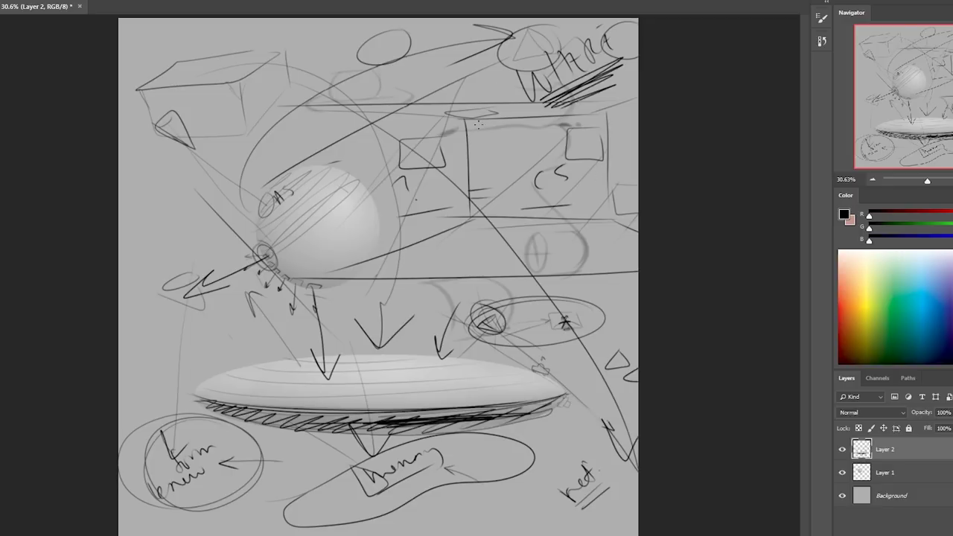
left_click_drag(494, 110, 426, 194)
Step: Draw a blob, V mark, caret, cross and check mark, then an open box and vertical line
mouse_move(493, 233)
left_mouse_down()
mouse_move(454, 234)
mouse_move(463, 204)
mouse_move(567, 154)
mouse_move(577, 203)
mouse_move(541, 233)
mouse_move(459, 224)
mouse_move(468, 156)
mouse_move(475, 240)
left_mouse_up()
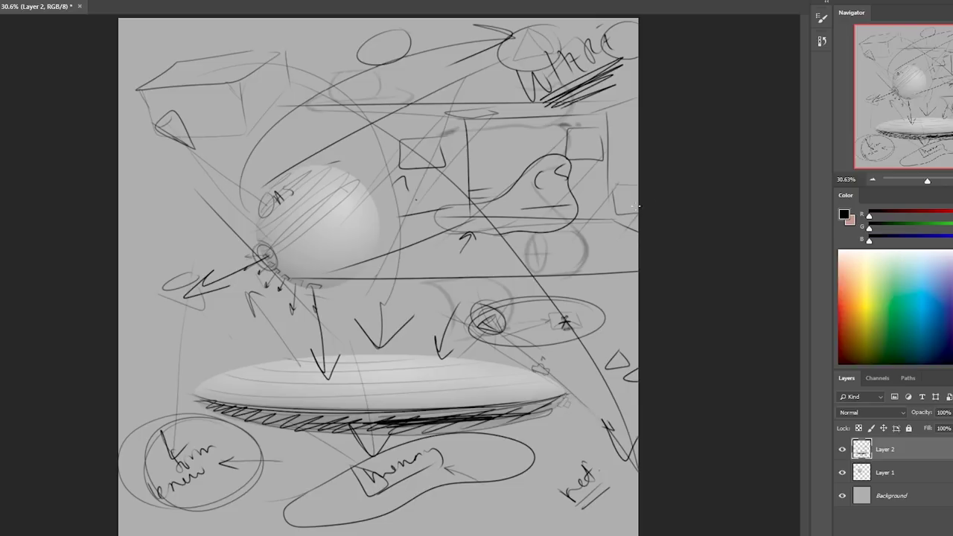
left_click_drag(568, 226, 566, 236)
left_click_drag(417, 91, 456, 91)
left_click_drag(525, 134, 541, 121)
left_click_drag(538, 158, 548, 161)
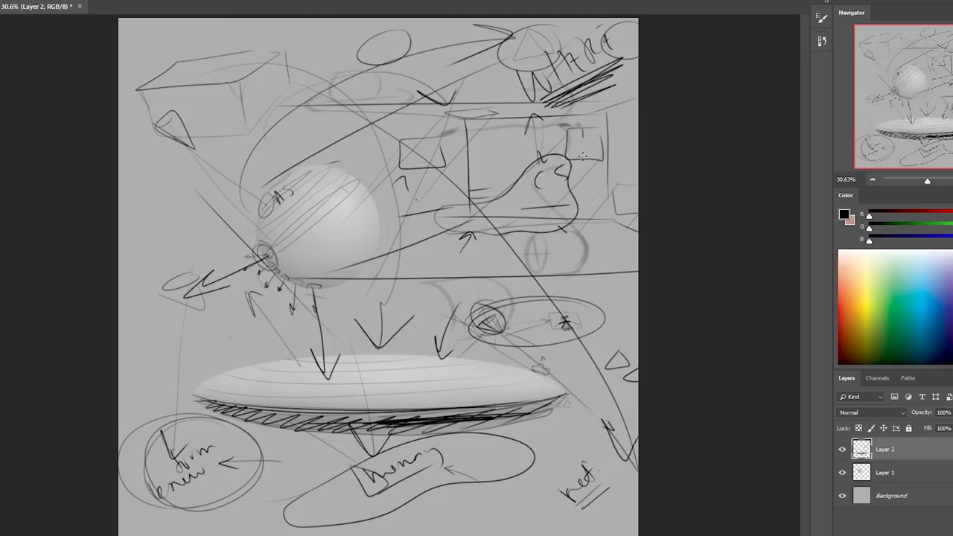
mouse_move(584, 131)
left_mouse_down()
mouse_move(586, 158)
mouse_move(601, 145)
left_mouse_up()
mouse_move(399, 153)
left_mouse_down()
mouse_move(411, 149)
mouse_move(498, 112)
left_mouse_up()
mouse_move(426, 220)
left_mouse_down()
mouse_move(427, 186)
mouse_move(373, 182)
mouse_move(373, 250)
left_mouse_up()
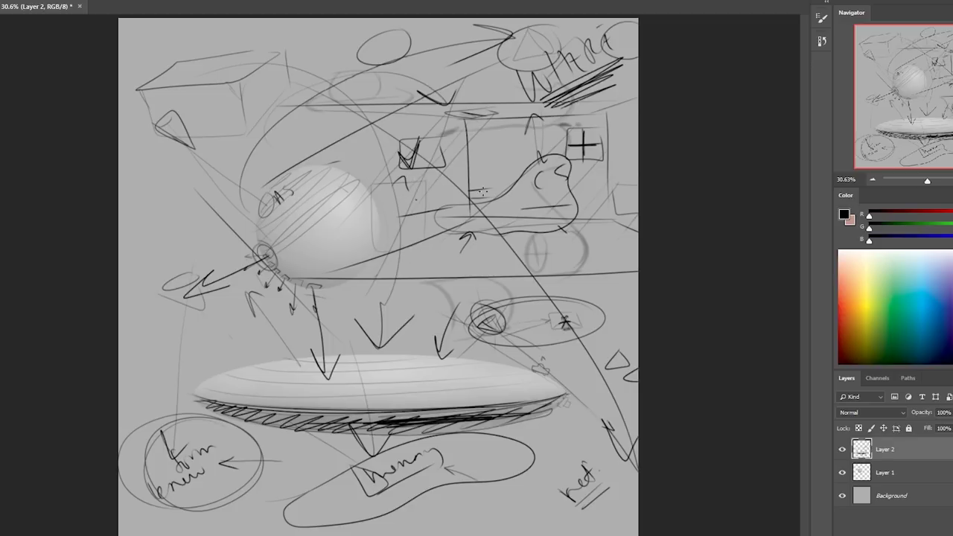
left_click_drag(354, 110, 369, 272)
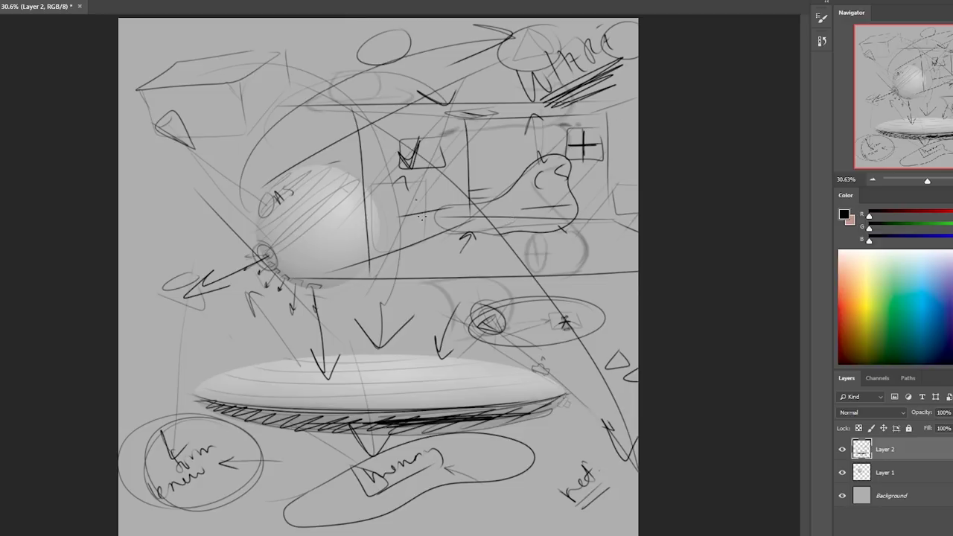